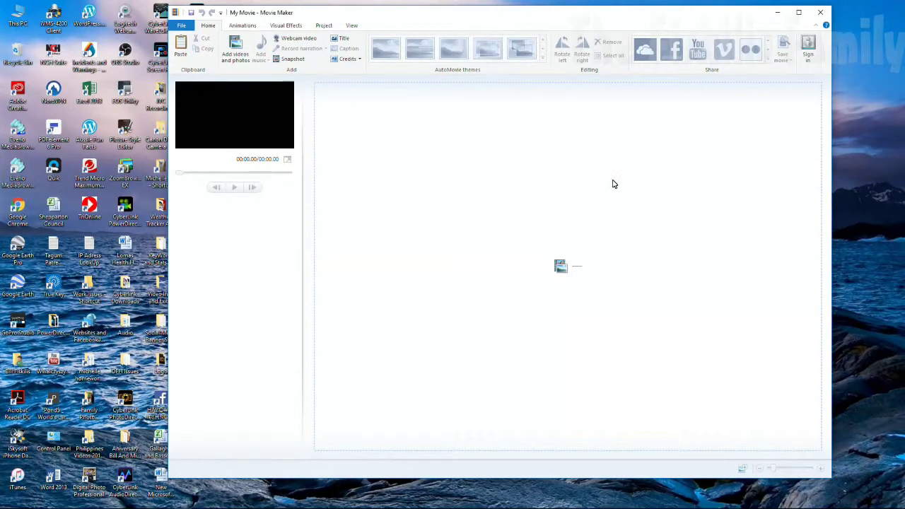
Maximize the window and start opening a project from the YouTube Videos etc 2017 folder on the DATA (D:) drive
click(799, 13)
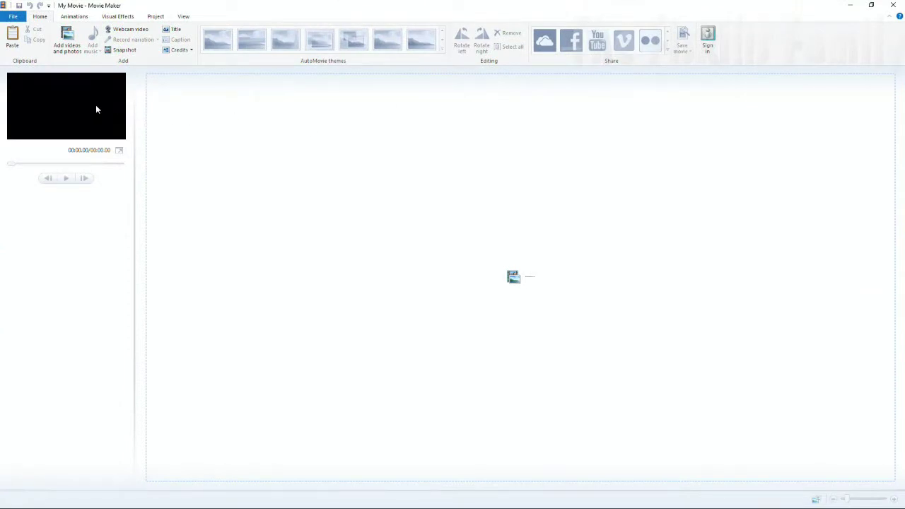
click(13, 17)
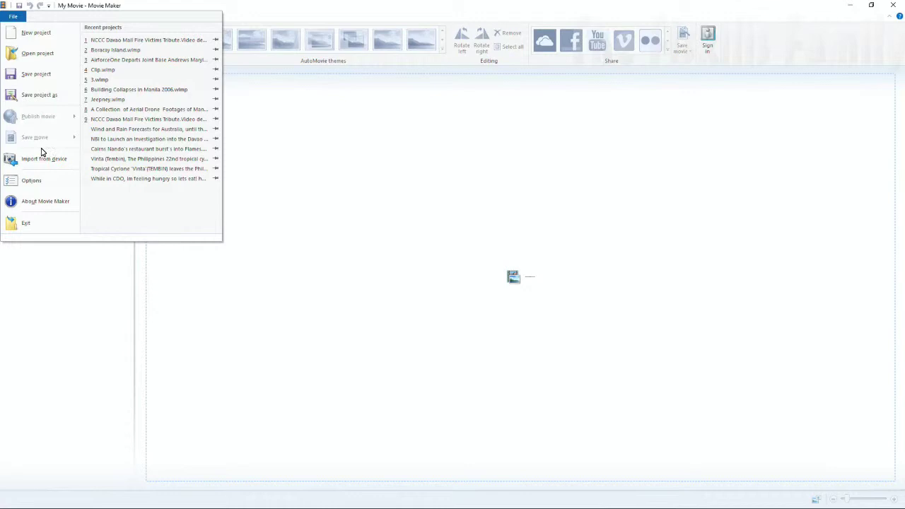
click(37, 54)
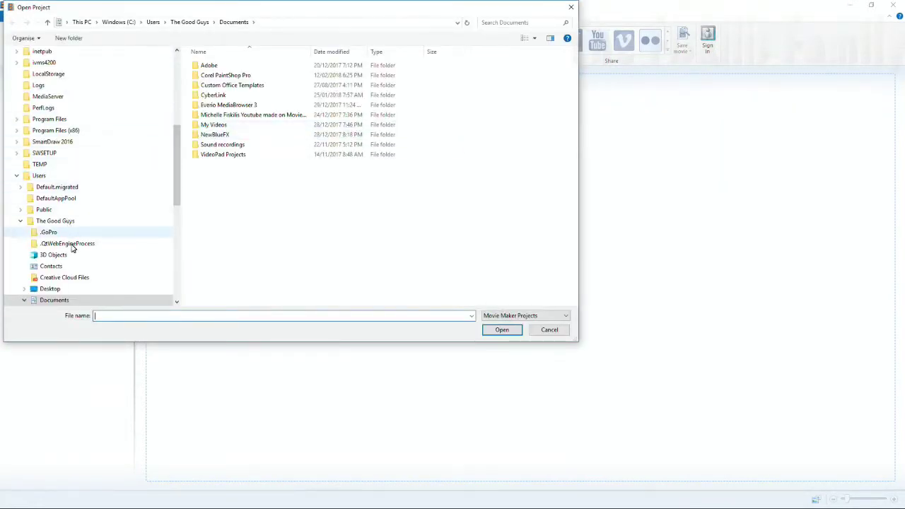
scroll(171, 183, up, 7)
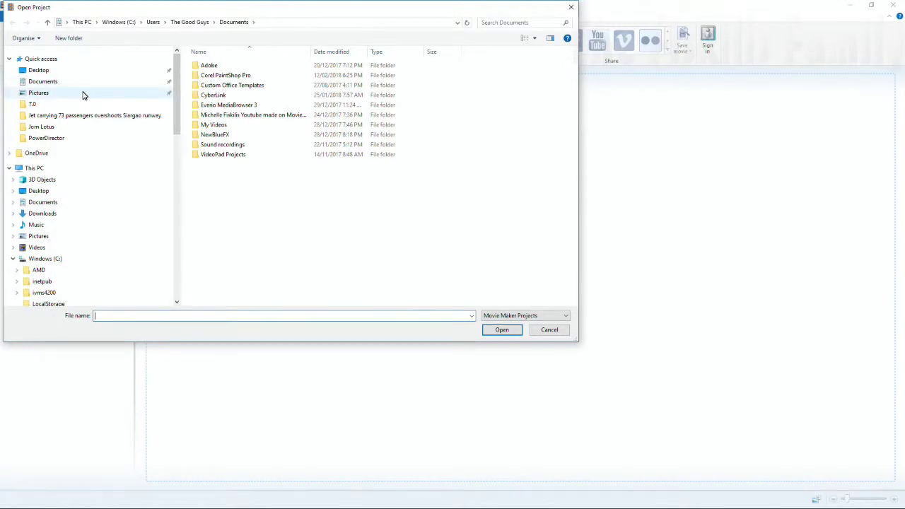
click(61, 72)
double_click(538, 225)
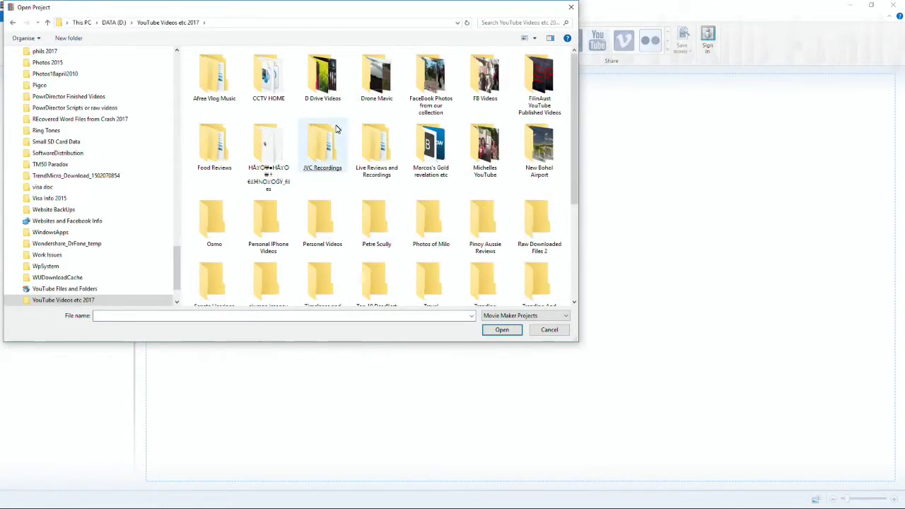
Look for project files in D Drive Videos and in the Archers Fields Park and Cragmuir Lake 30th Jan folders of Drone Mavic
double_click(327, 102)
click(325, 95)
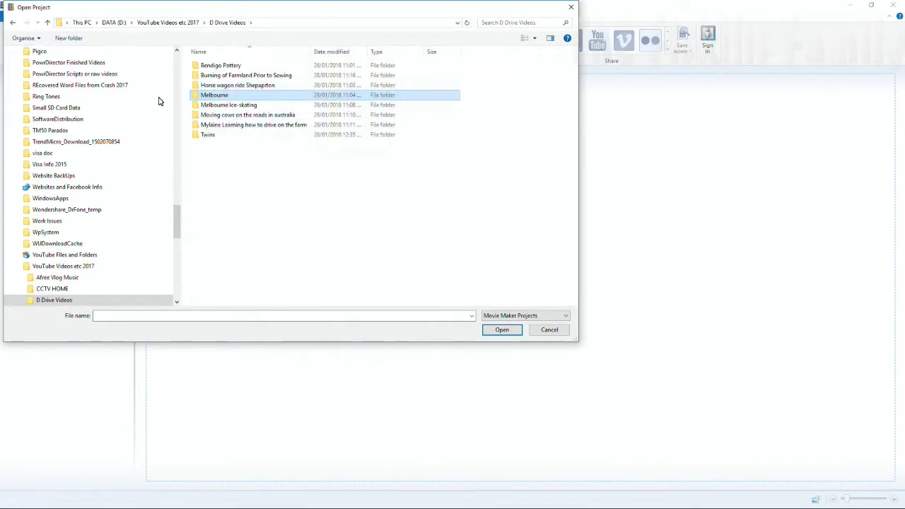
click(48, 22)
double_click(376, 84)
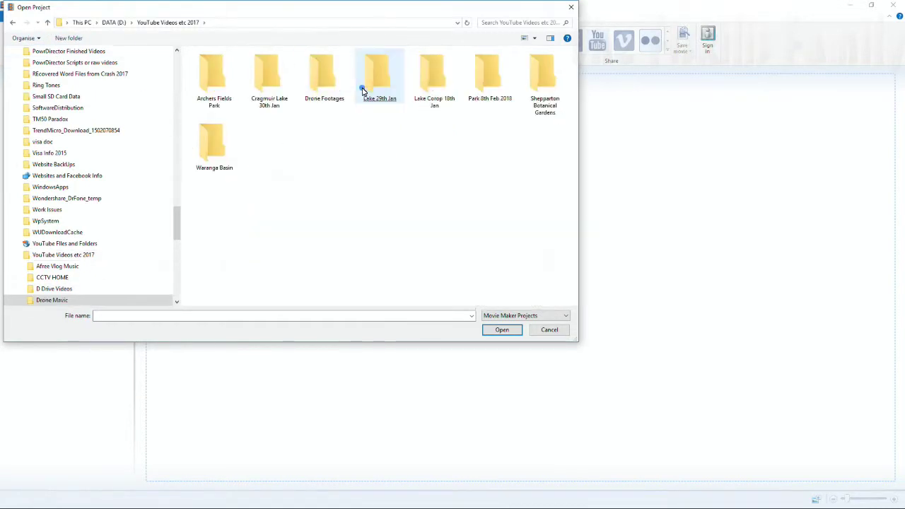
double_click(216, 91)
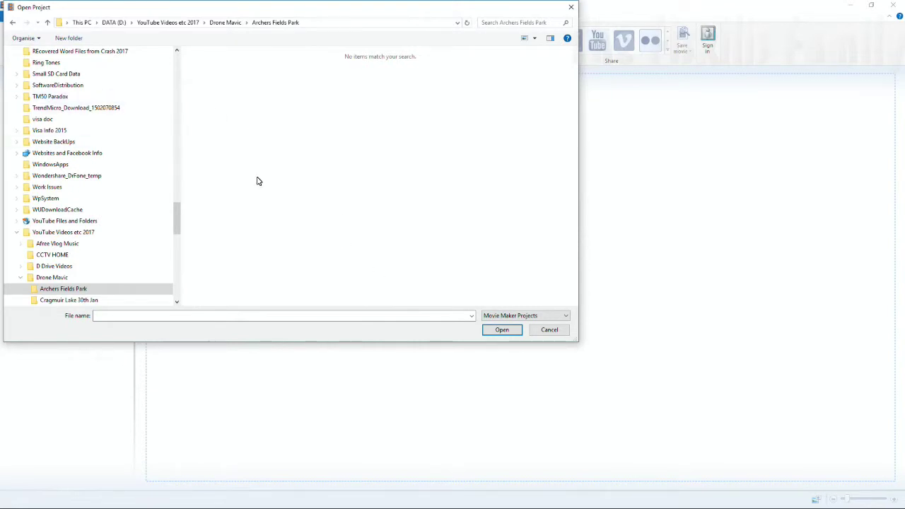
click(46, 21)
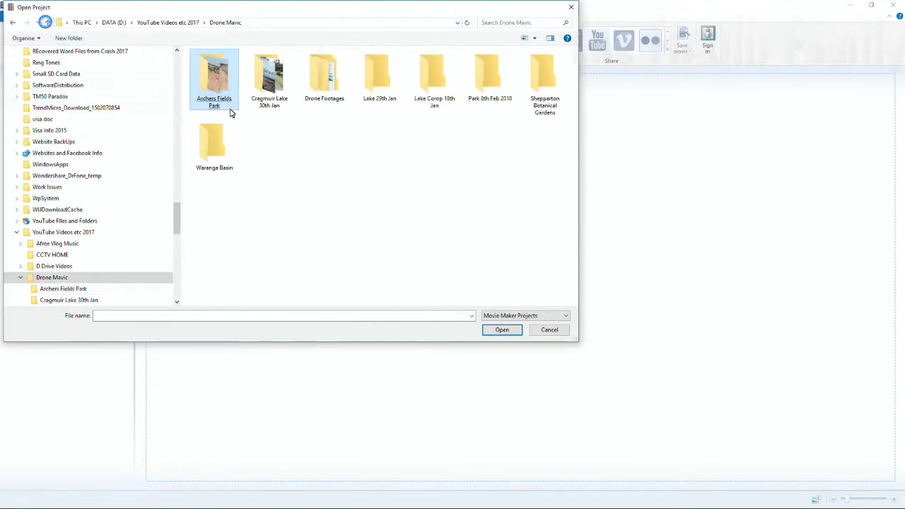
double_click(275, 95)
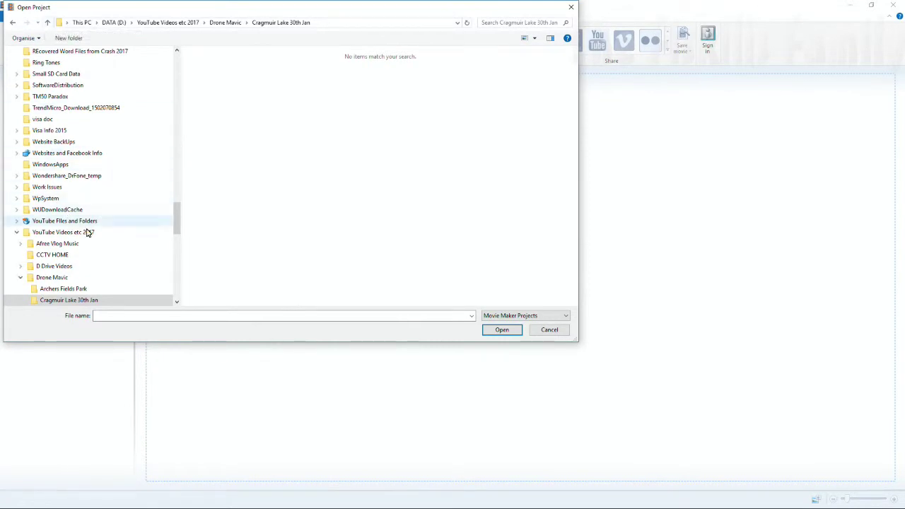
mouse_move(179, 226)
mouse_down()
mouse_move(179, 184)
mouse_move(179, 221)
mouse_up()
click(70, 266)
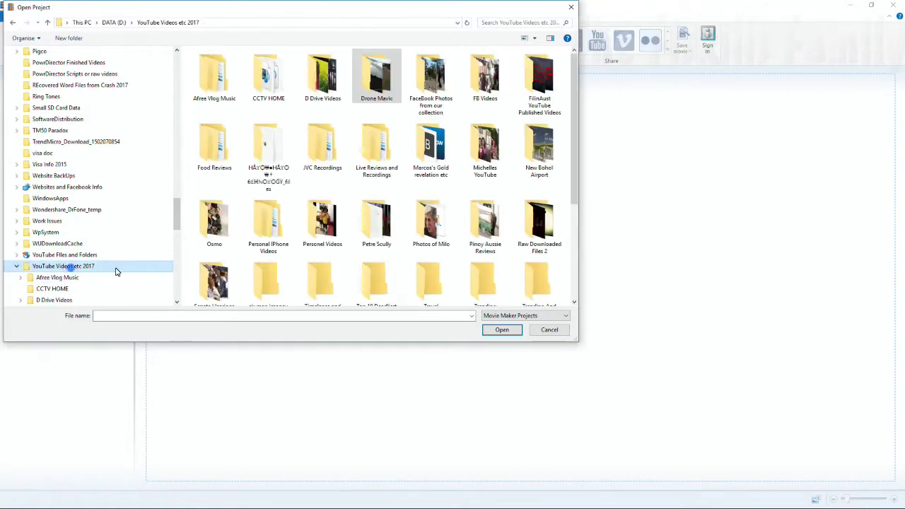
Open the Cragmuir Lake 30th Jan folder inside Drone Mavic and list all file types
click(503, 316)
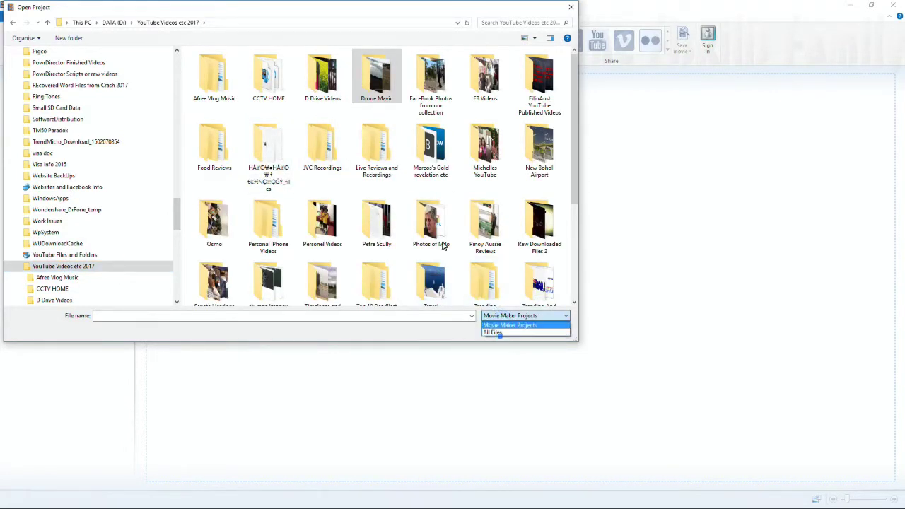
click(357, 100)
double_click(357, 100)
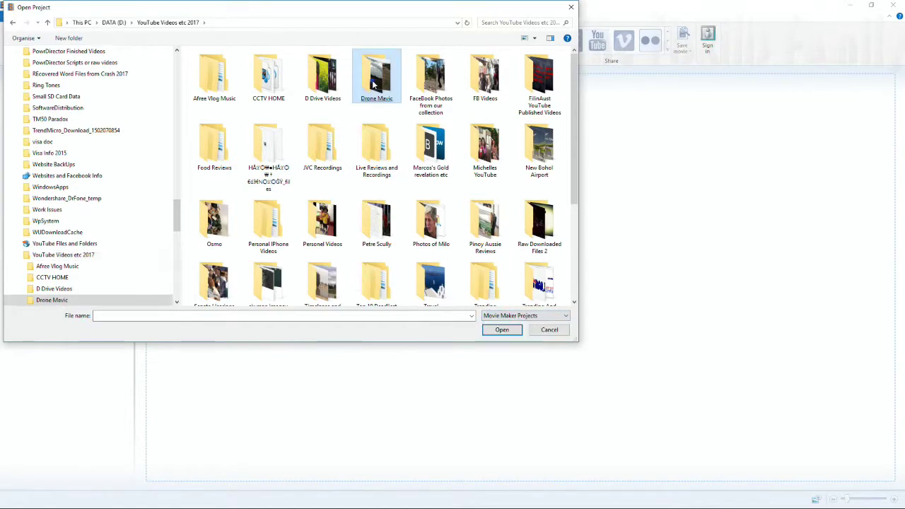
double_click(270, 92)
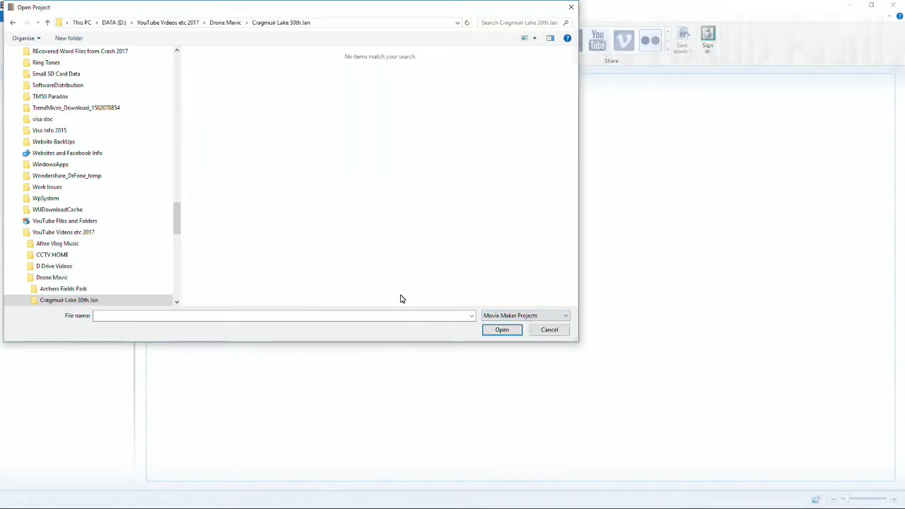
click(488, 316)
click(491, 334)
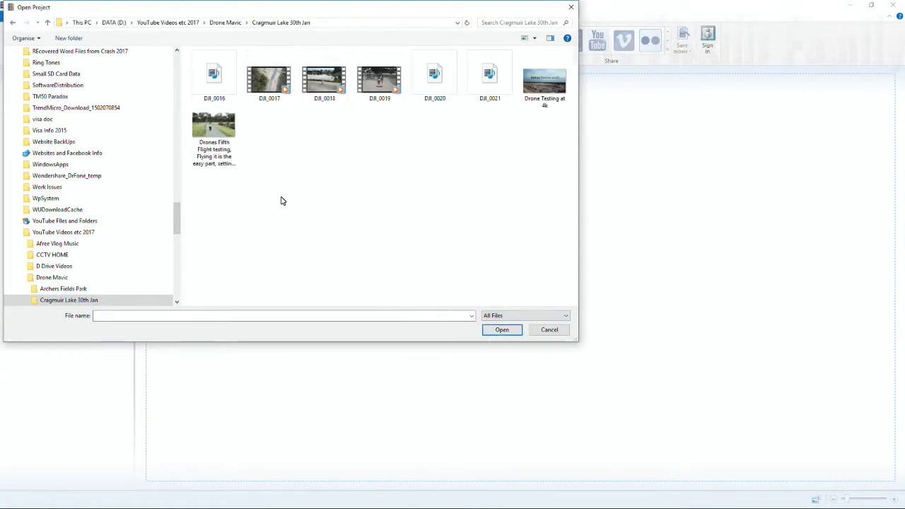
Show the drone clips in Details view and try to open the DJI_0016 video as a project
click(324, 80)
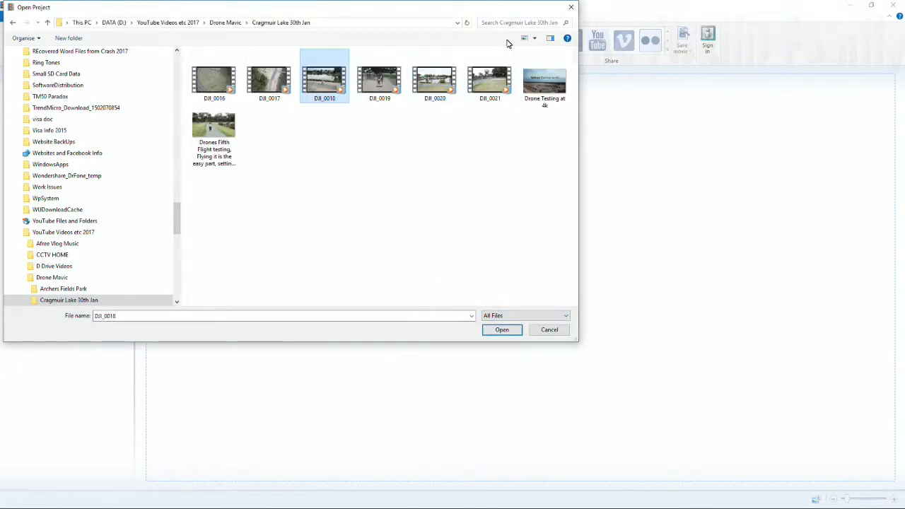
click(534, 39)
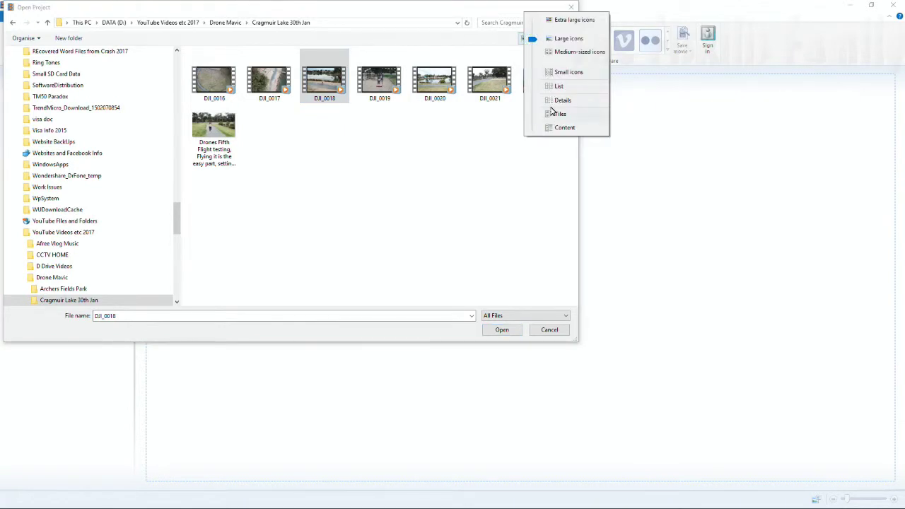
click(562, 100)
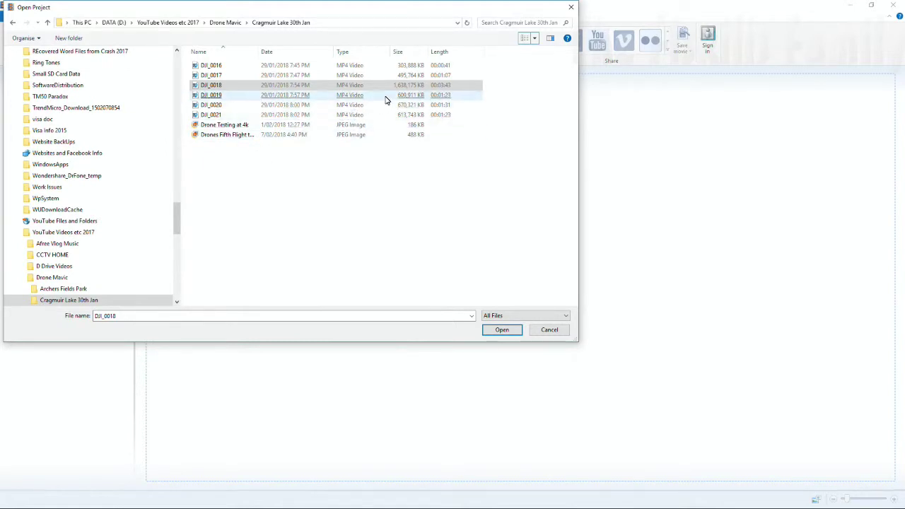
double_click(223, 67)
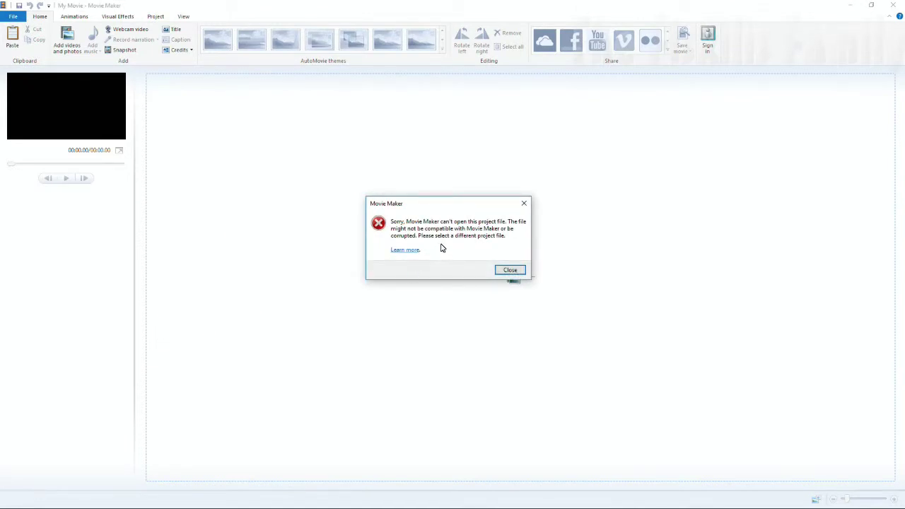
click(508, 271)
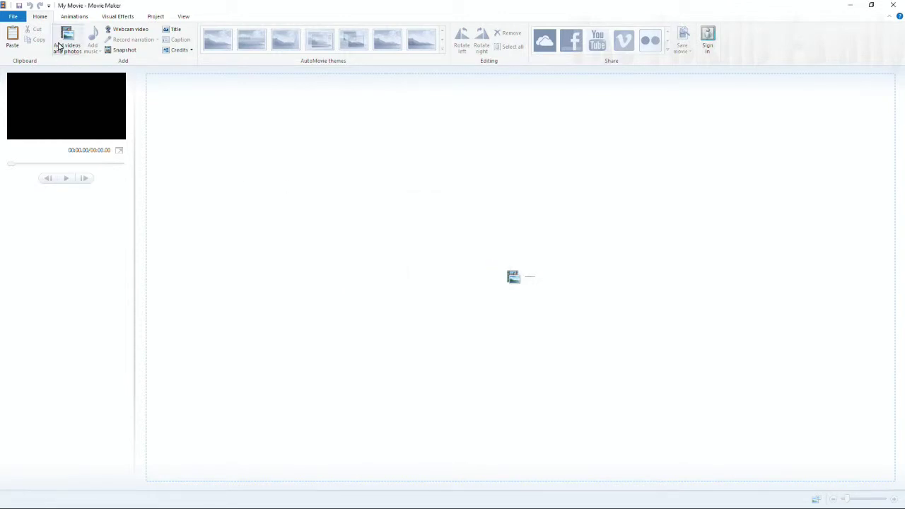
Look for a project to open in the FB Videos and Personel Videos folders, including the Greece subfolder
click(14, 17)
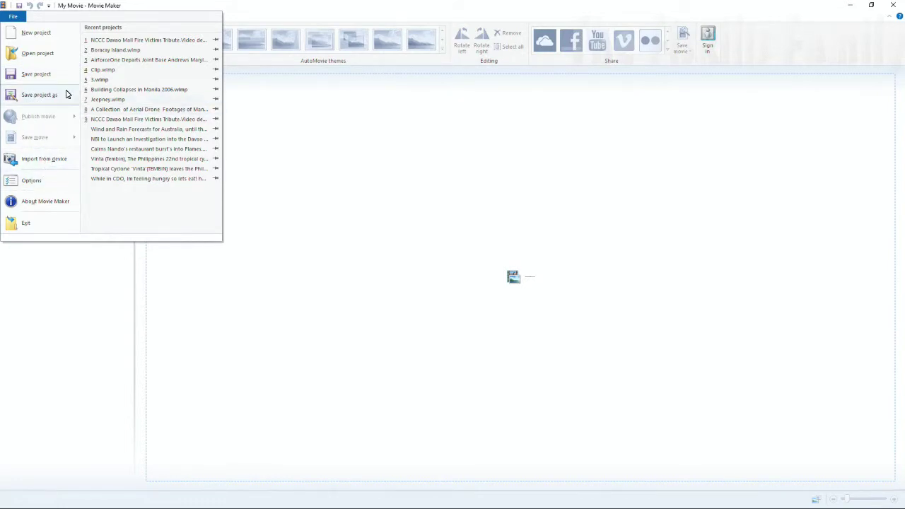
click(39, 57)
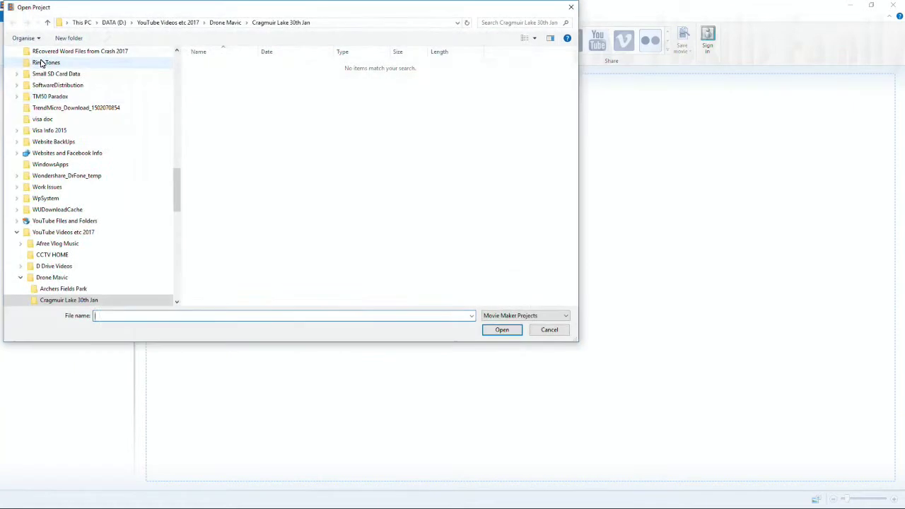
click(55, 233)
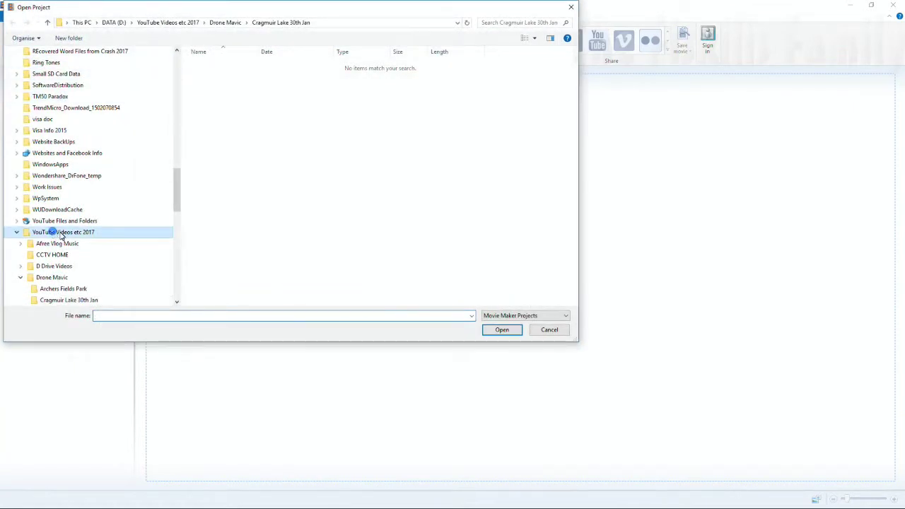
double_click(474, 94)
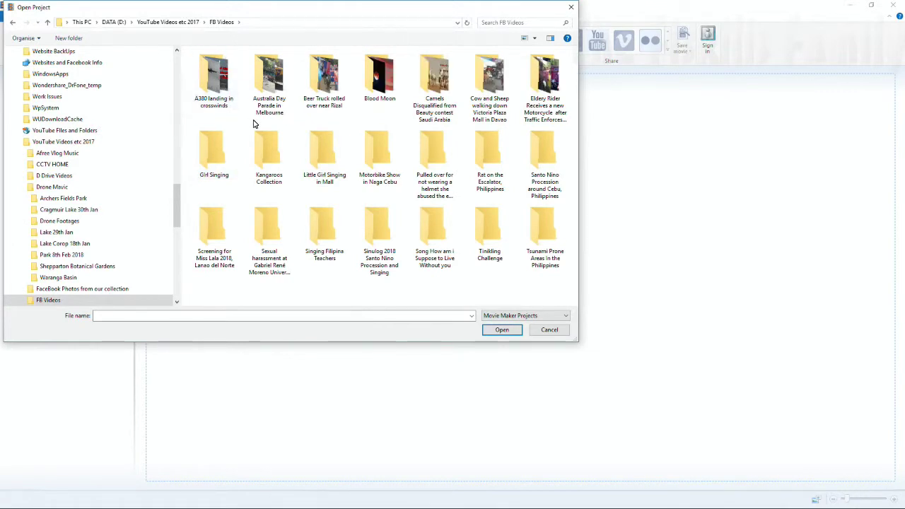
click(47, 22)
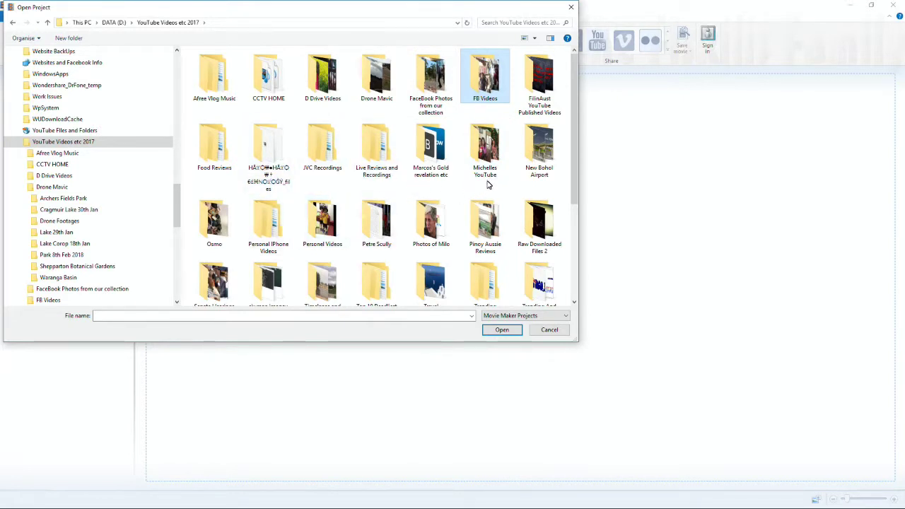
double_click(309, 226)
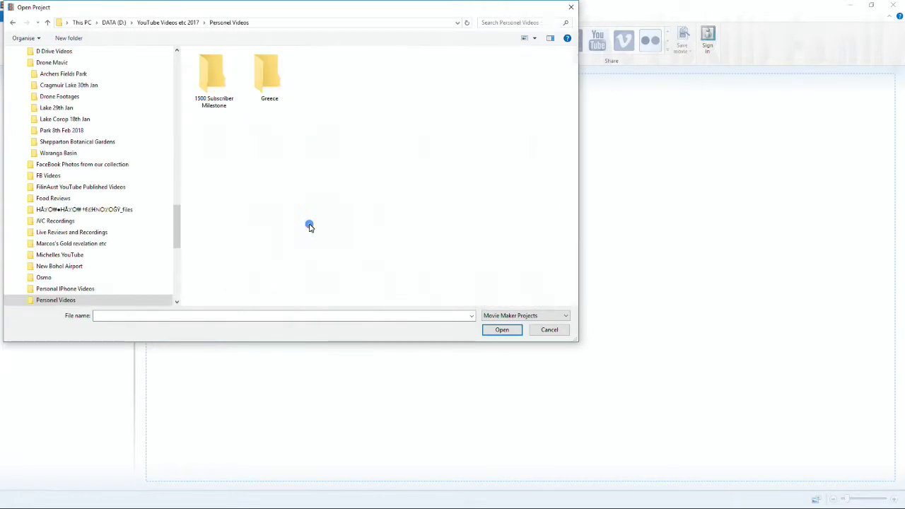
double_click(253, 96)
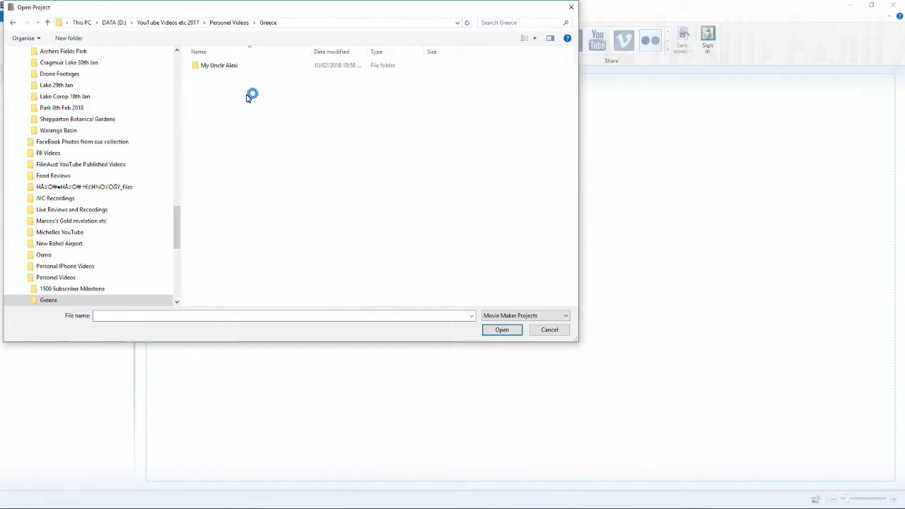
double_click(206, 67)
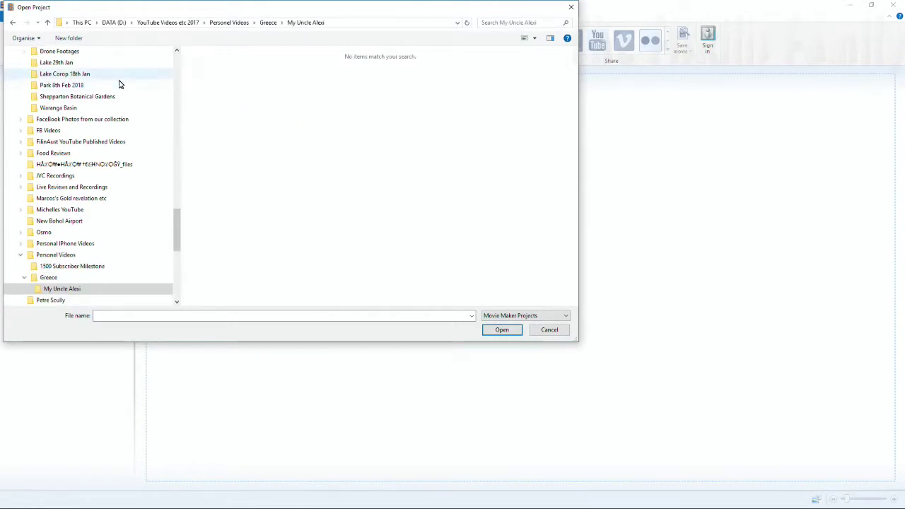
click(47, 23)
click(47, 22)
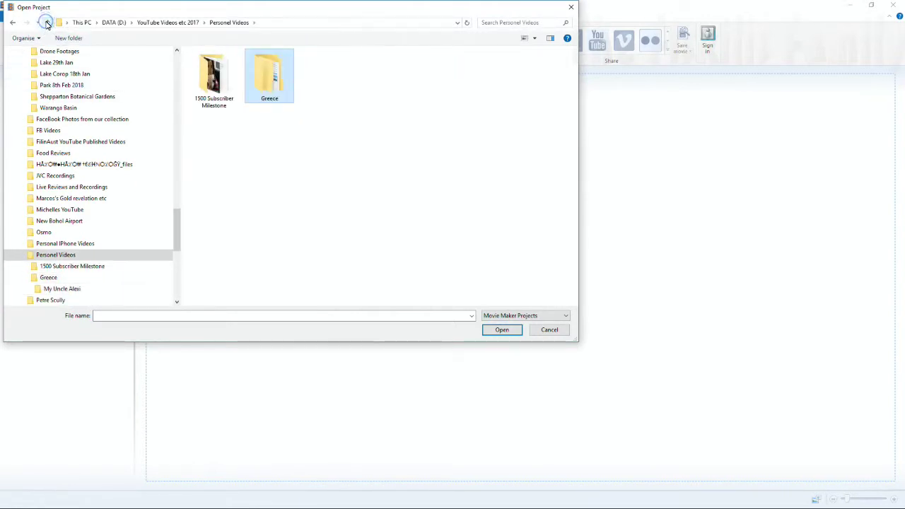
click(46, 22)
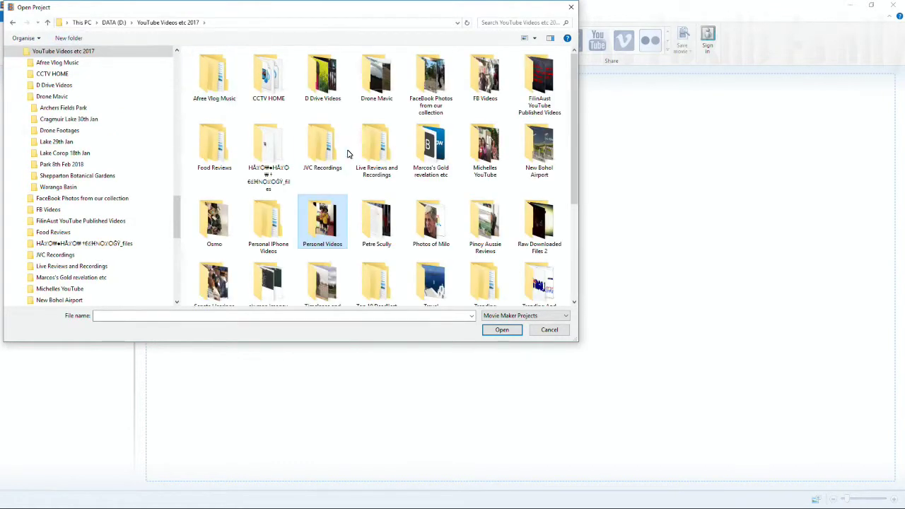
View all file types in the SpringNats Shepparton Facebook album folder and leave project opening without choosing a file
double_click(434, 105)
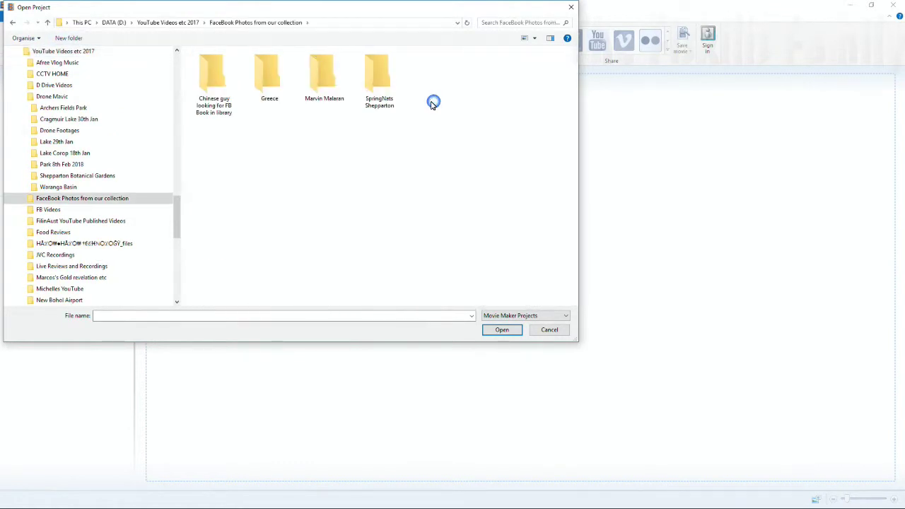
double_click(371, 103)
double_click(223, 113)
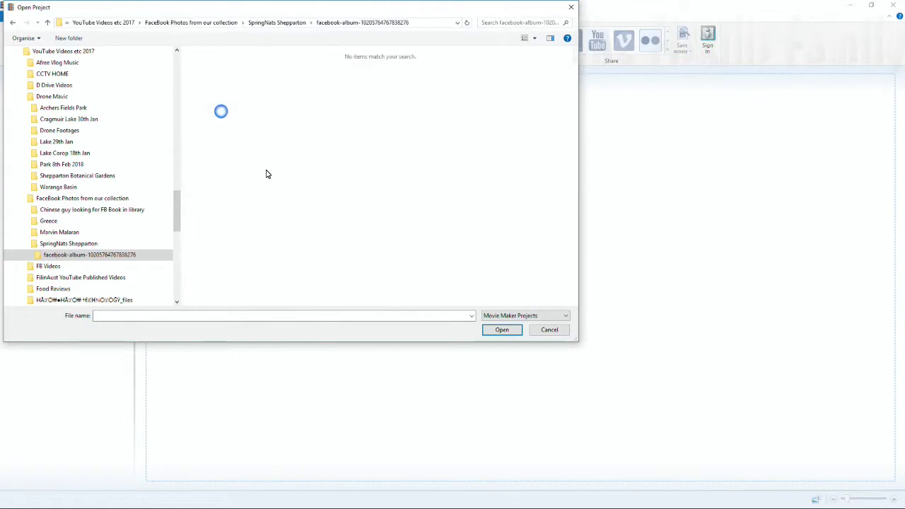
click(504, 314)
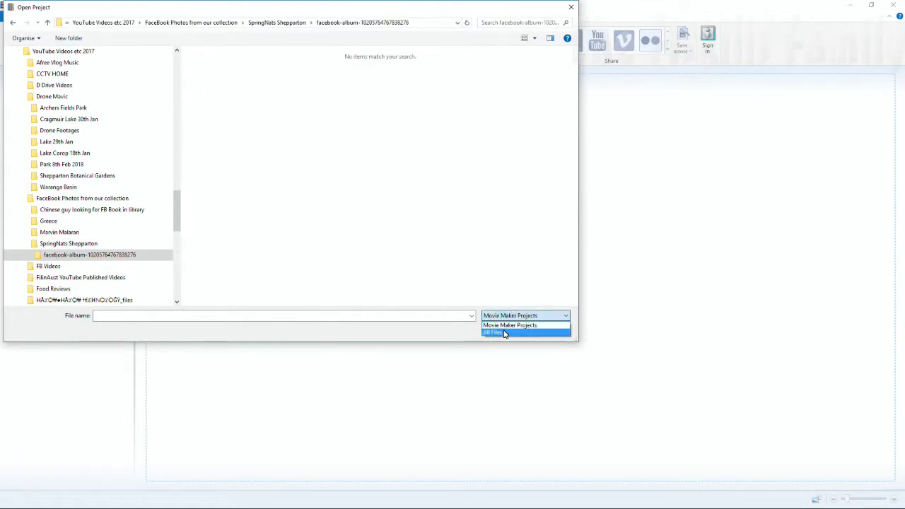
click(504, 332)
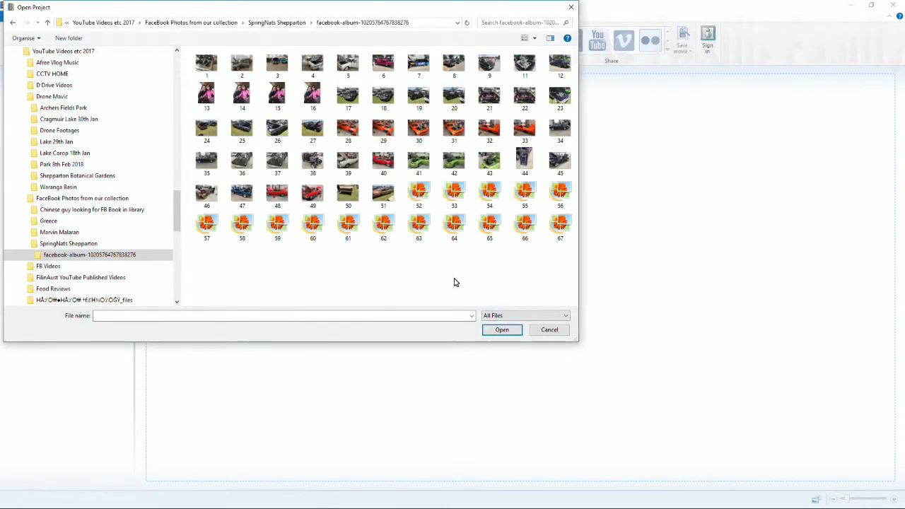
click(538, 331)
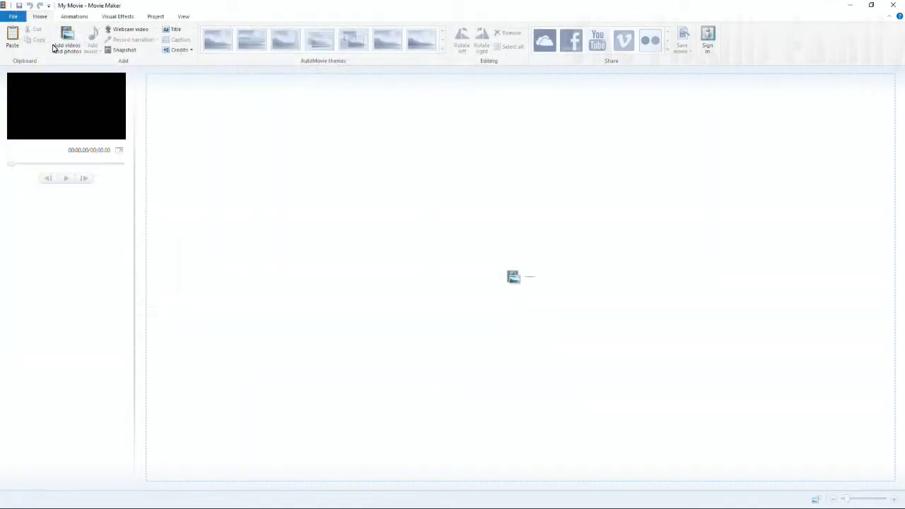
Start a new empty movie project
click(7, 19)
click(7, 20)
click(8, 20)
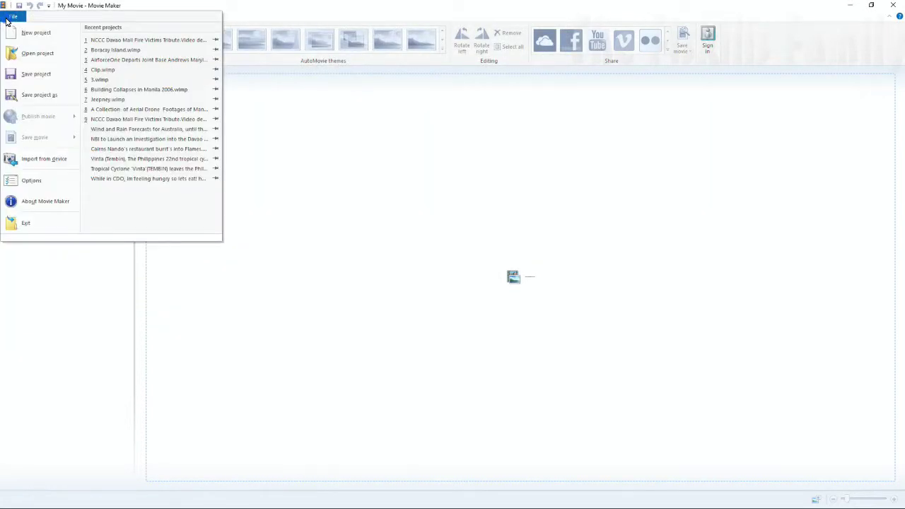
click(36, 41)
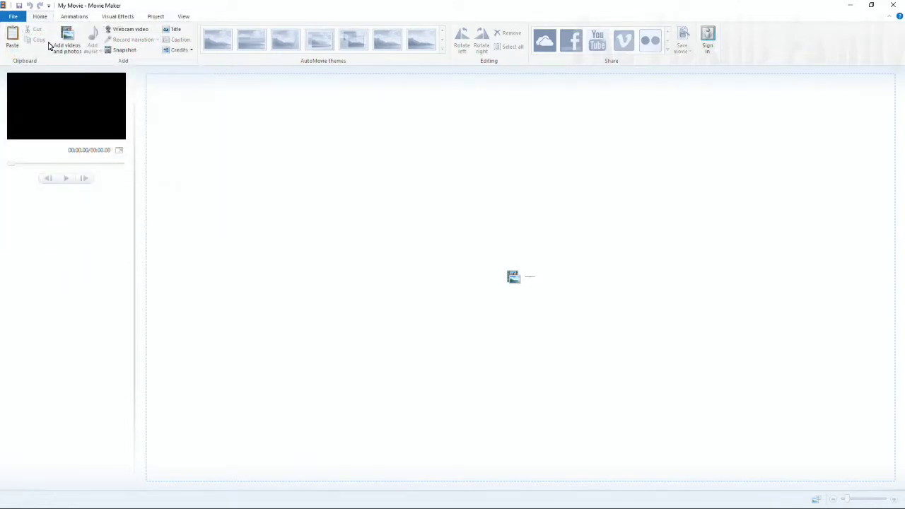
Restore the movie project window to a smaller size and place it so the desktop shortcuts are accessible
click(14, 17)
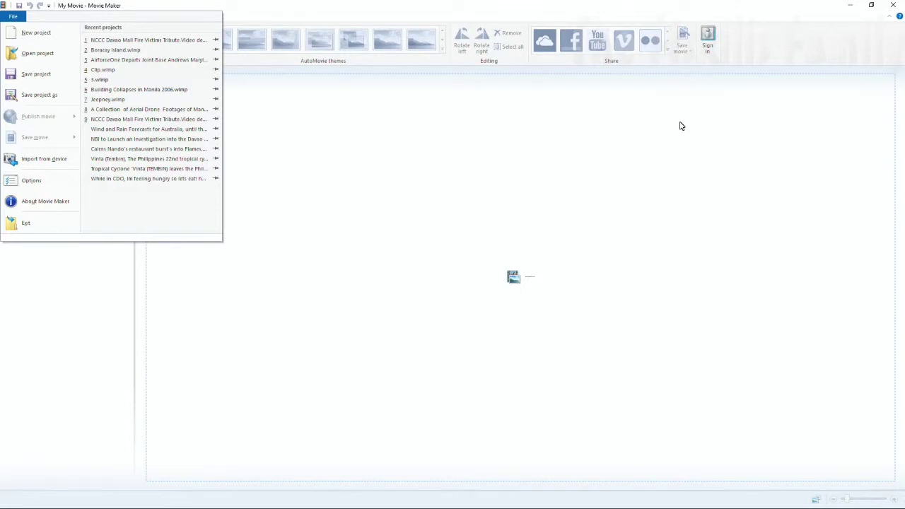
click(701, 145)
click(872, 6)
drag(545, 25, 615, 20)
double_click(224, 18)
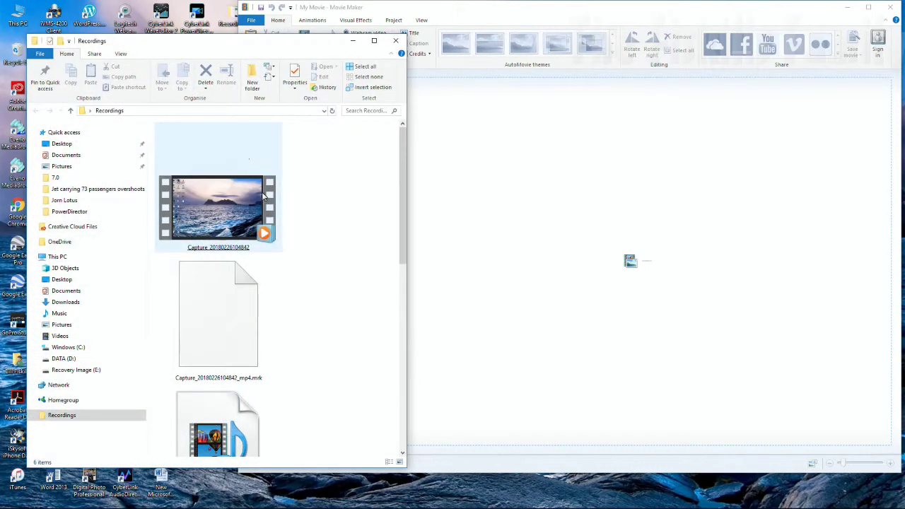
drag(233, 212, 457, 155)
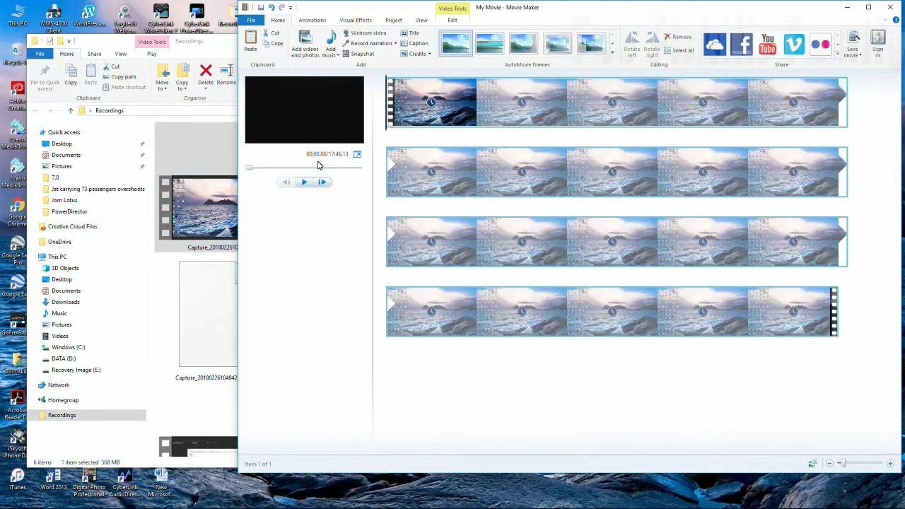
click(209, 55)
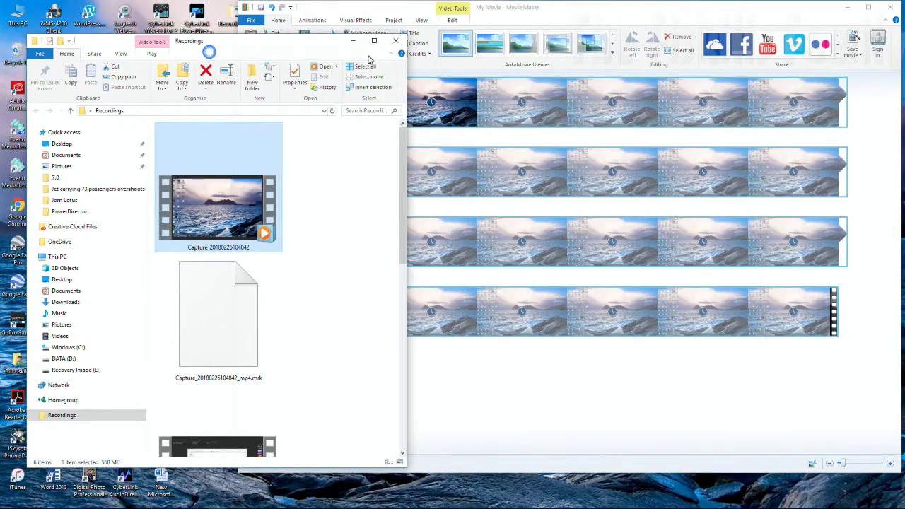
click(395, 42)
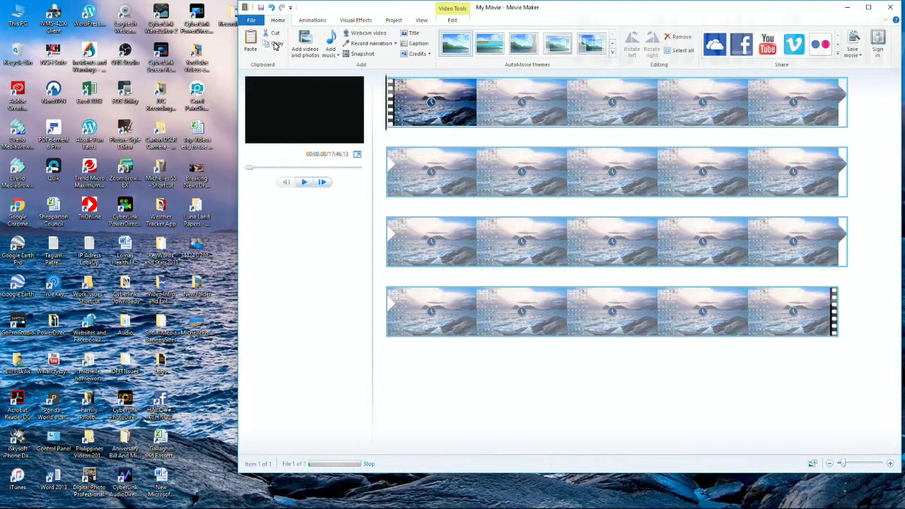
Start another new project, discarding the current one without saving
click(251, 19)
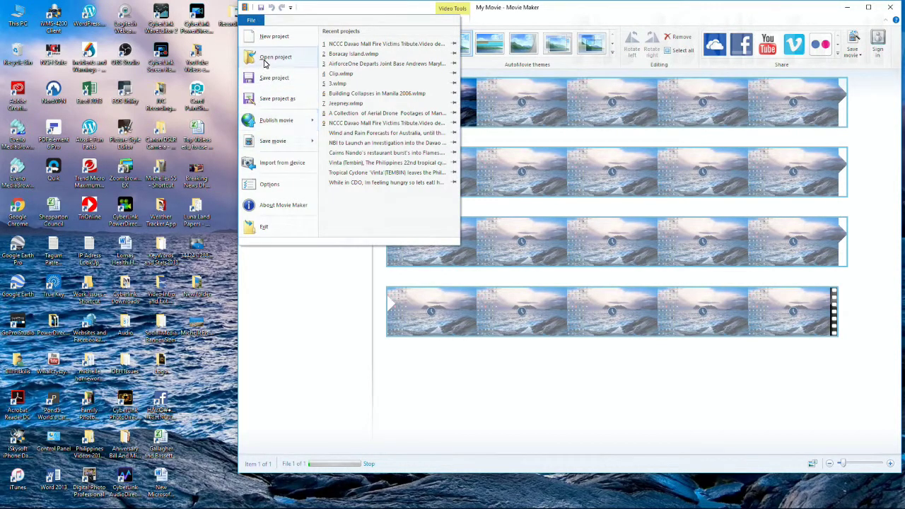
click(270, 38)
click(581, 241)
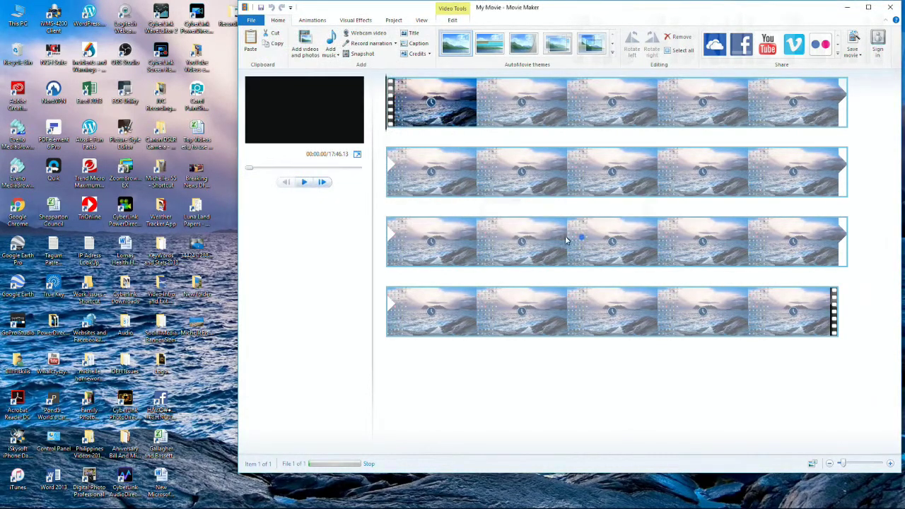
Switch to File Explorer, open Drone Mavic in the YouTube Videos etc 2017 folder and look inside Drone Footages
double_click(196, 56)
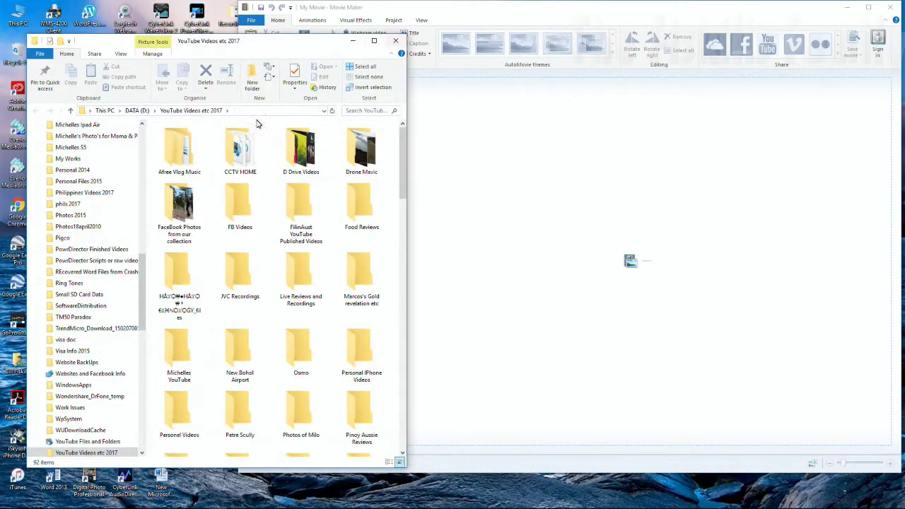
double_click(342, 168)
click(286, 159)
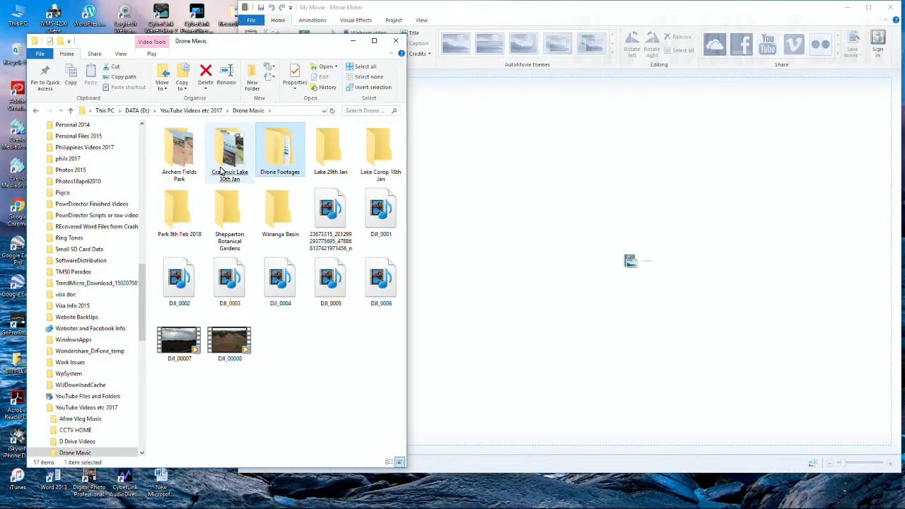
double_click(279, 152)
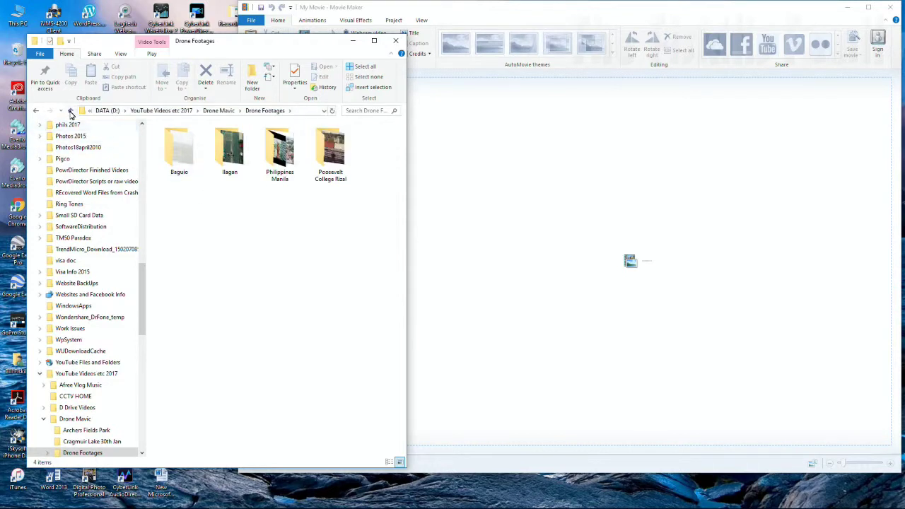
Add the DJI_0016 video from the Cragmuir Lake 30th Jan folder to the movie project
click(36, 110)
double_click(213, 150)
click(210, 164)
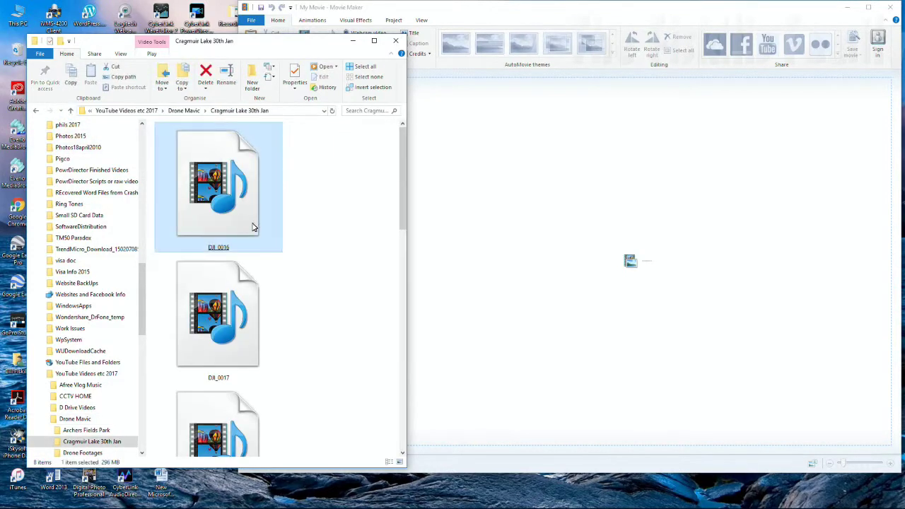
drag(238, 213, 494, 176)
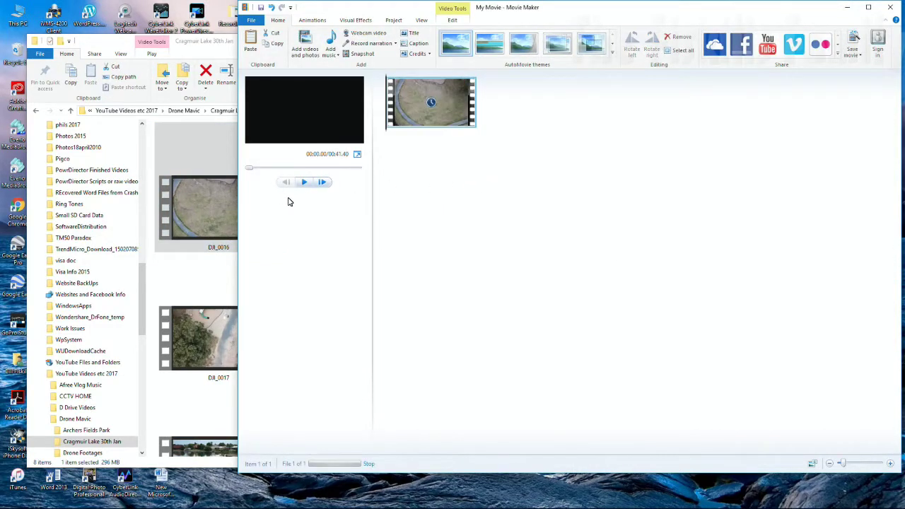
Close the folder window and play a short preview of the clip in the maximized movie window
click(194, 50)
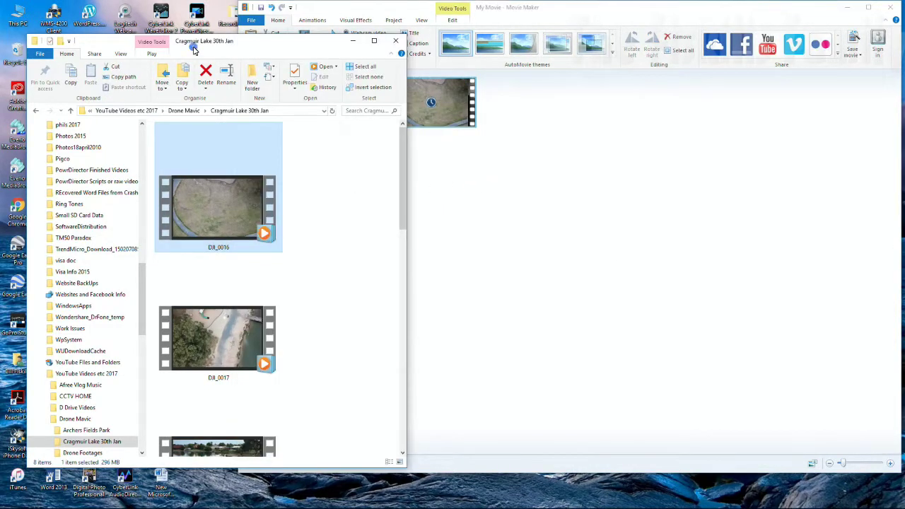
click(394, 43)
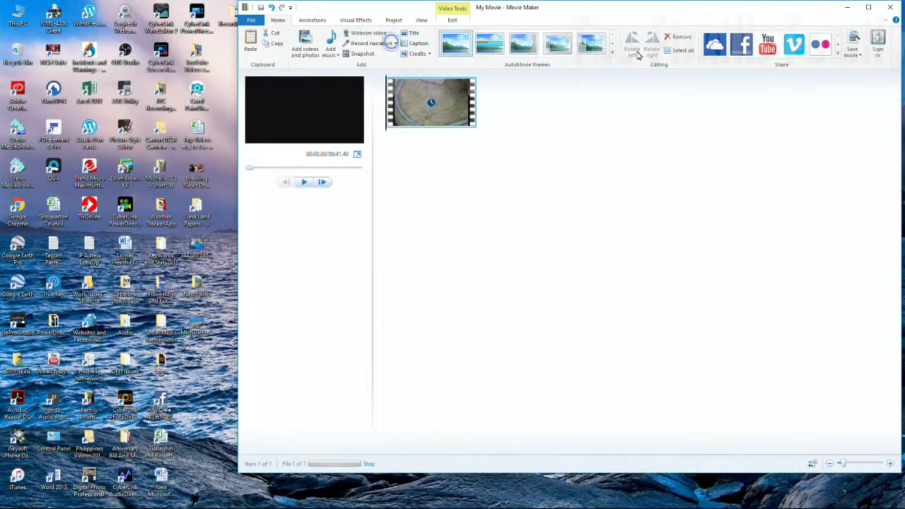
click(869, 7)
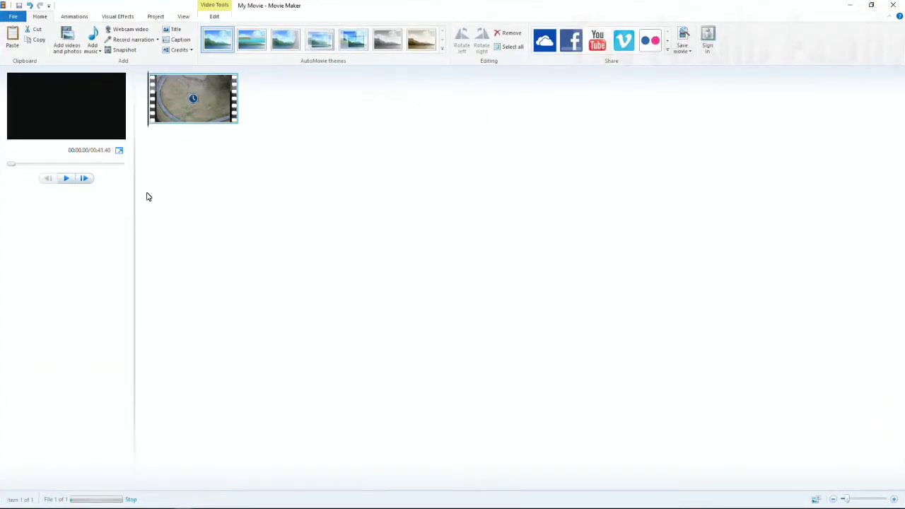
click(66, 179)
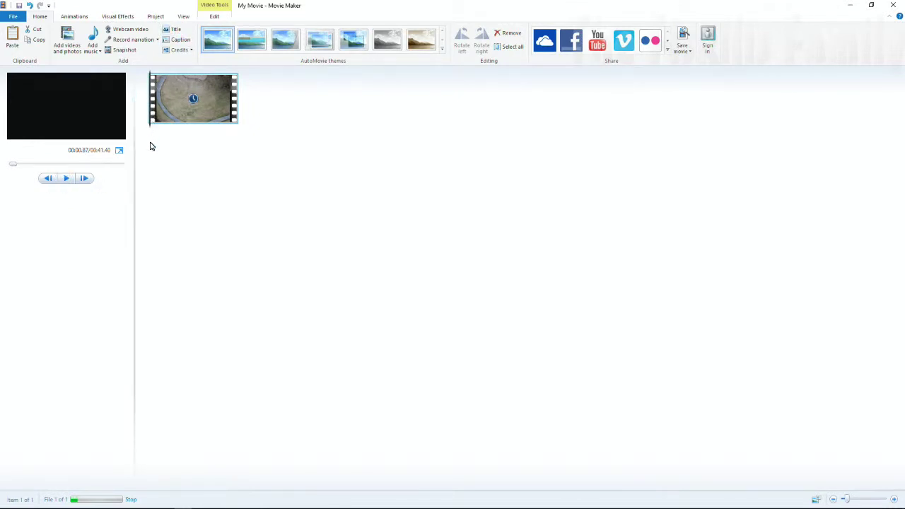
Insert a title before the drone clip and clear its default text
click(169, 32)
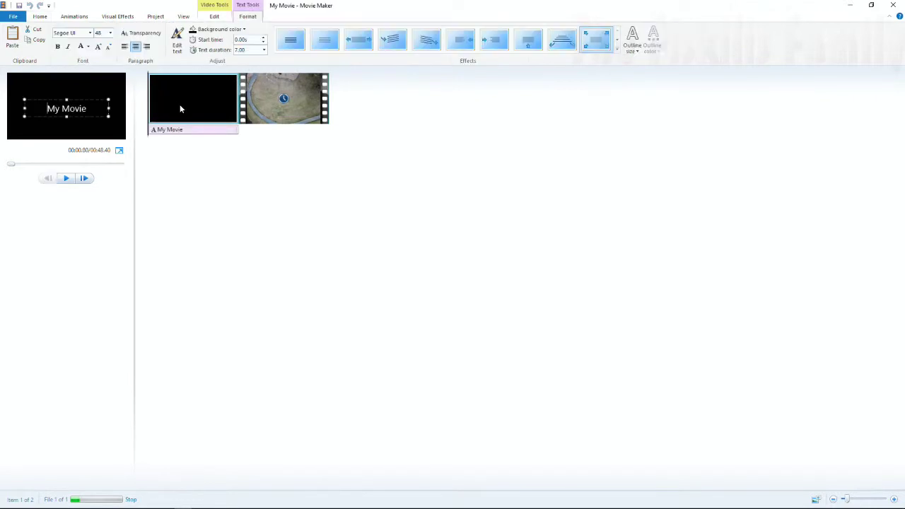
click(84, 110)
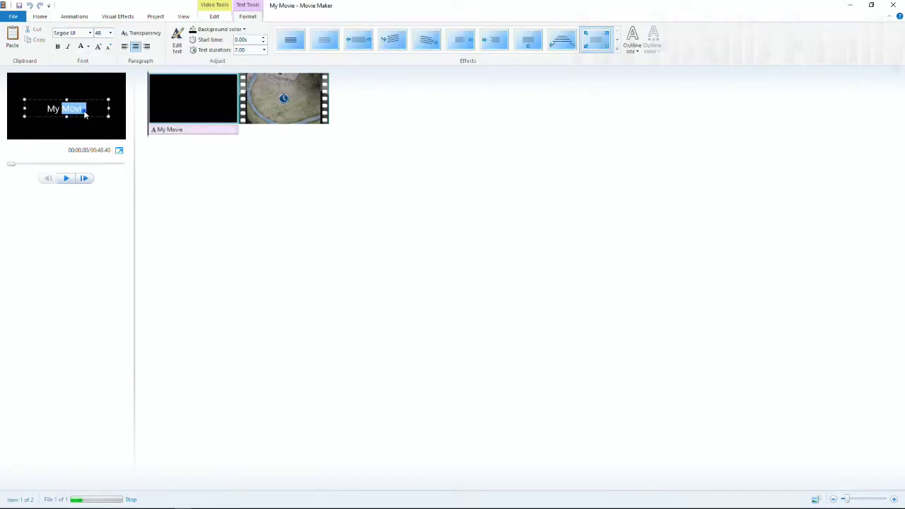
double_click(54, 111)
double_click(71, 110)
click(88, 111)
key(BackSpace)
key(BackSpace)
key(BackSpace)
key(BackSpace)
key(BackSpace)
key(BackSpace)
key(BackSpace)
key(BackSpace)
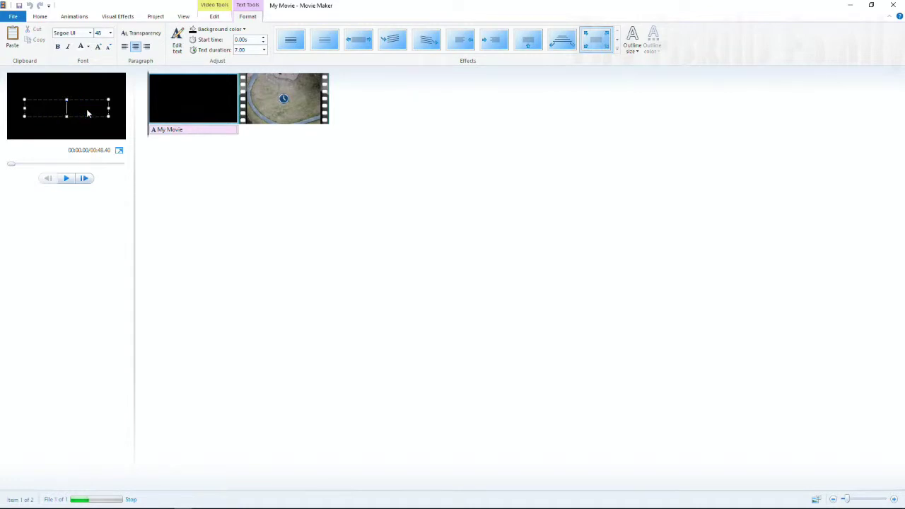
Enter "Drone Footage of Lake" as the title text
text(Drone Footage of LAke)
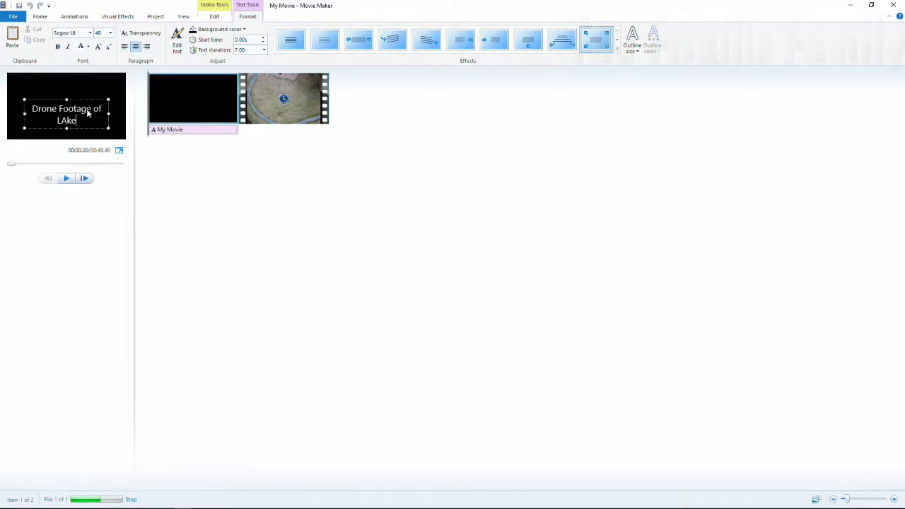
key(BackSpace)
text(ake)
click(193, 183)
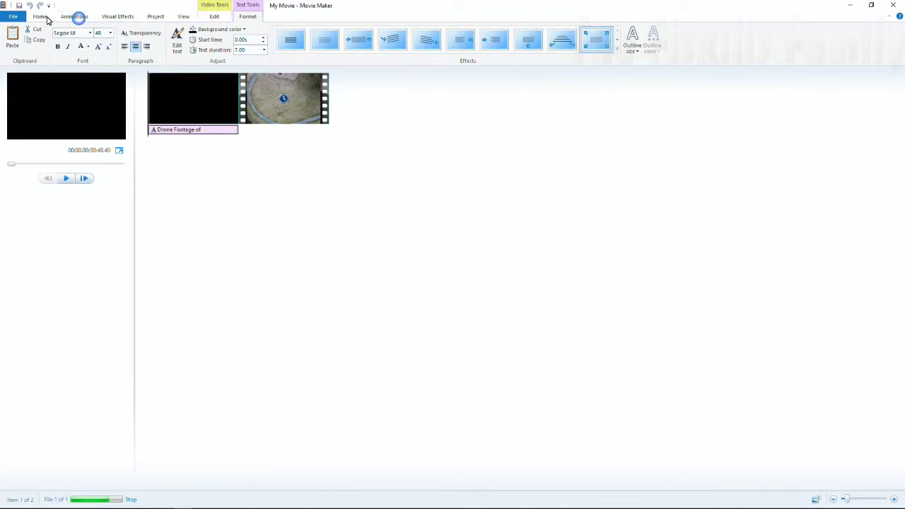
Examine the general, text, visual effects, project, view and animation options available for the title clip
click(75, 17)
click(41, 16)
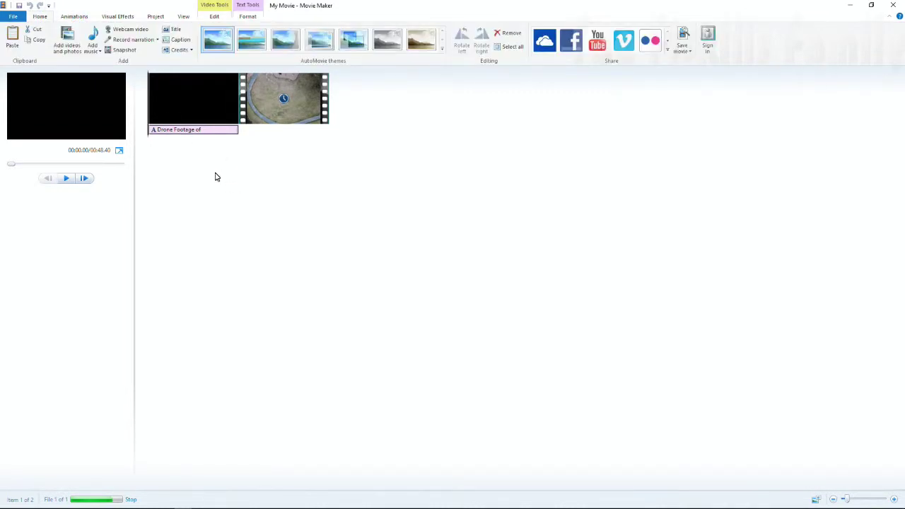
click(179, 40)
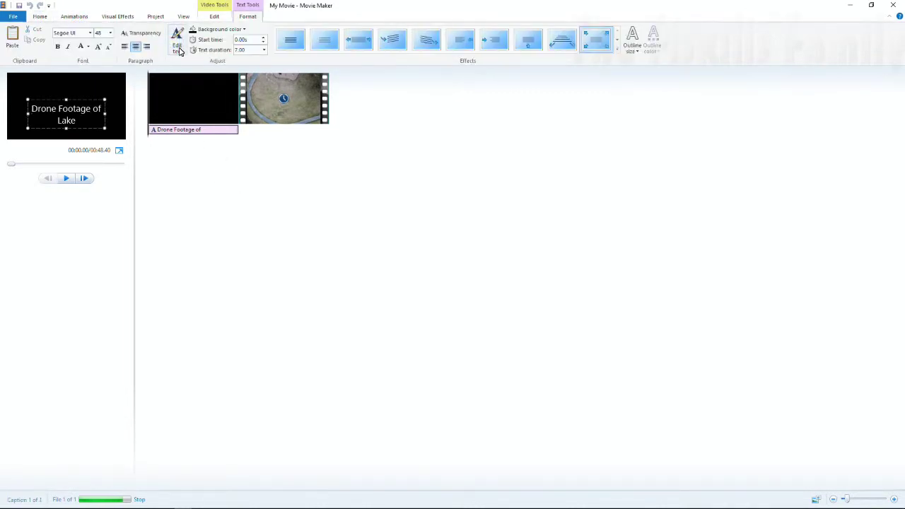
click(40, 17)
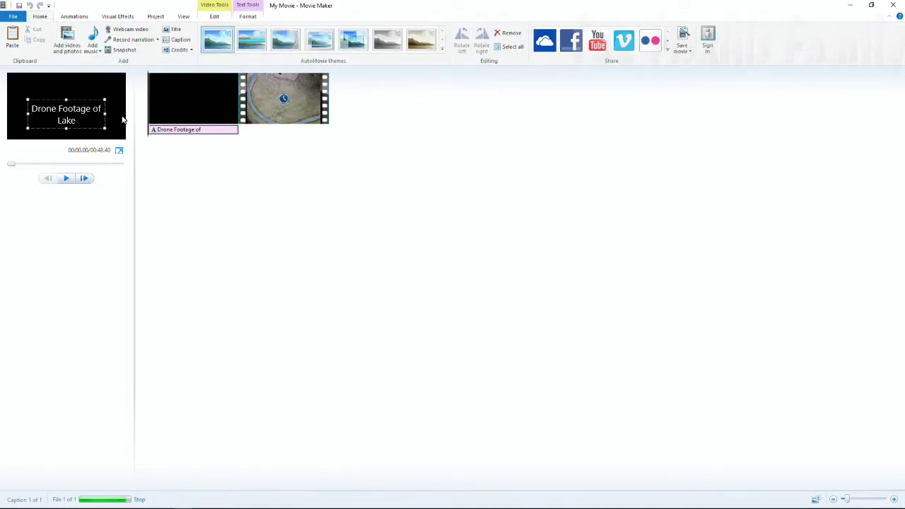
click(186, 104)
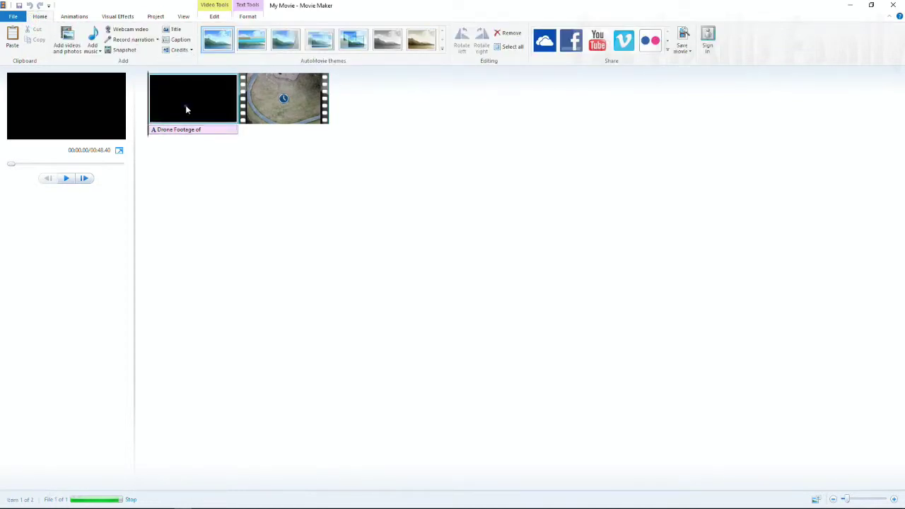
click(122, 18)
click(154, 17)
click(183, 17)
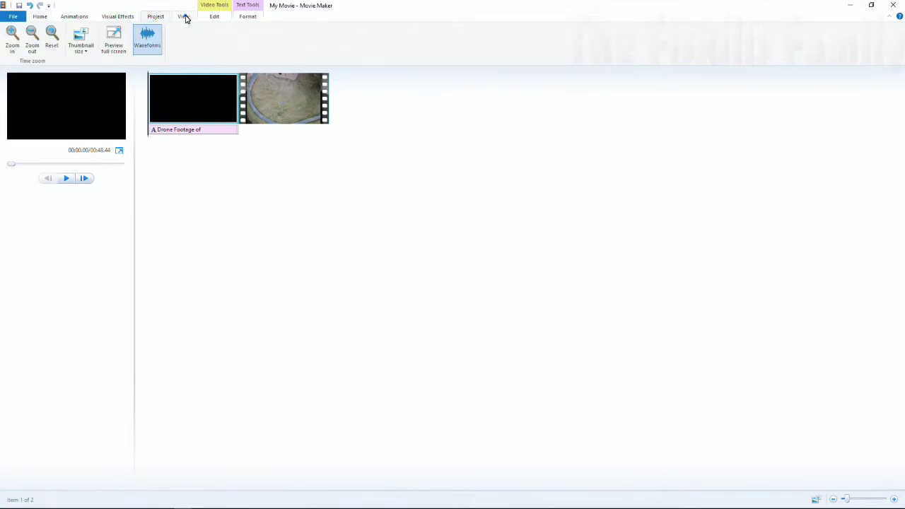
click(74, 16)
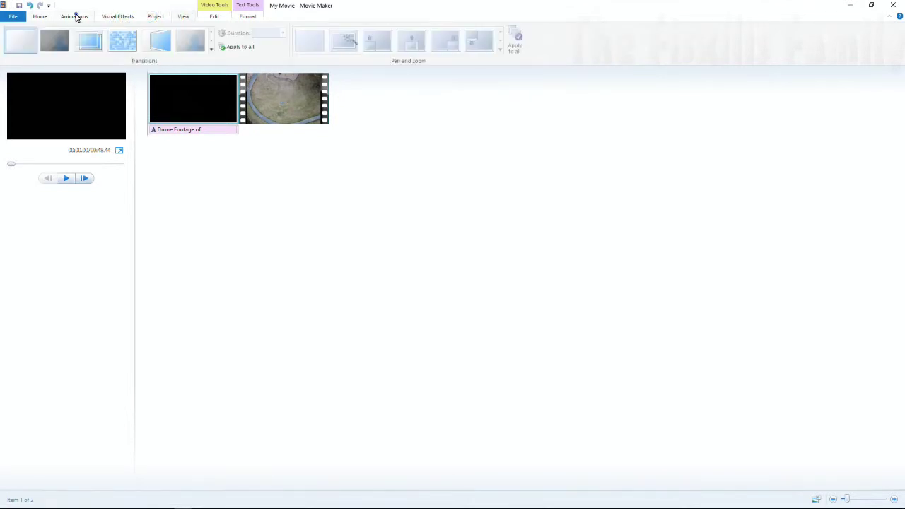
Apply the first Cinematic text effect to the "Drone Footage of Lake" title
click(104, 115)
click(617, 50)
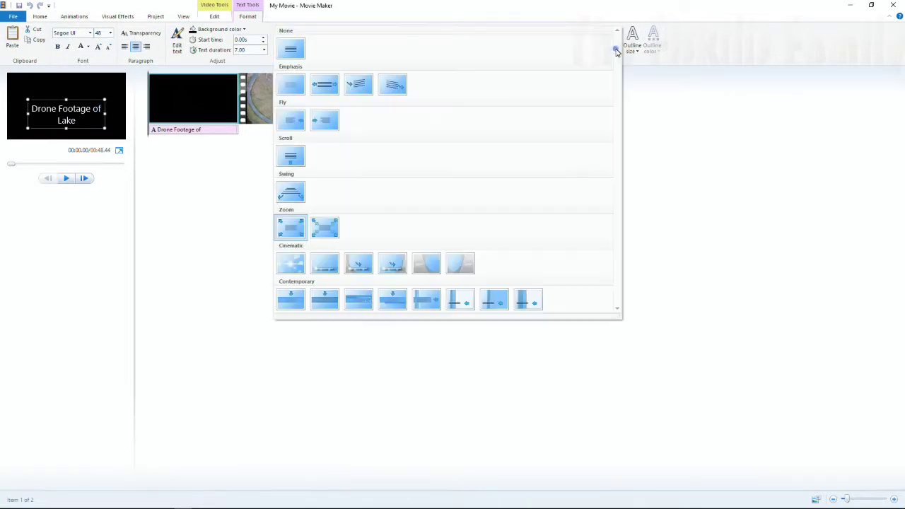
click(296, 260)
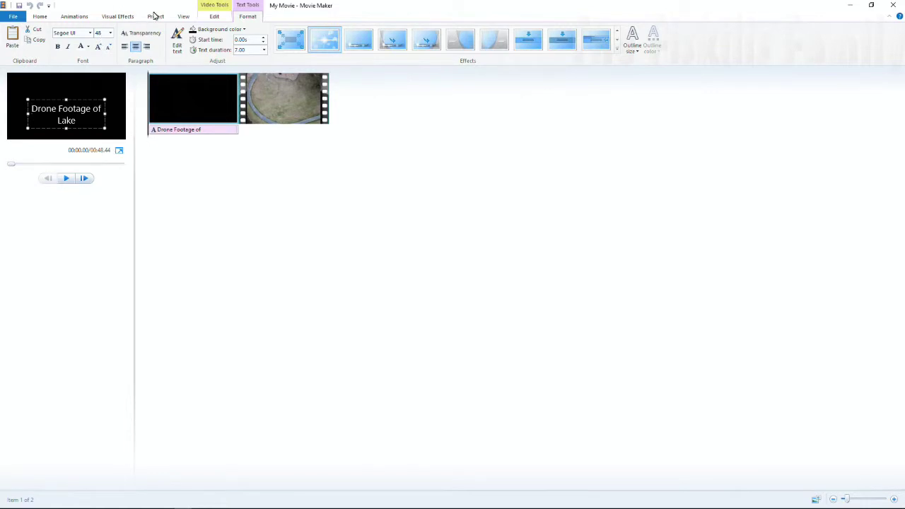
Set the title clip's background color to light blue
click(183, 16)
click(209, 17)
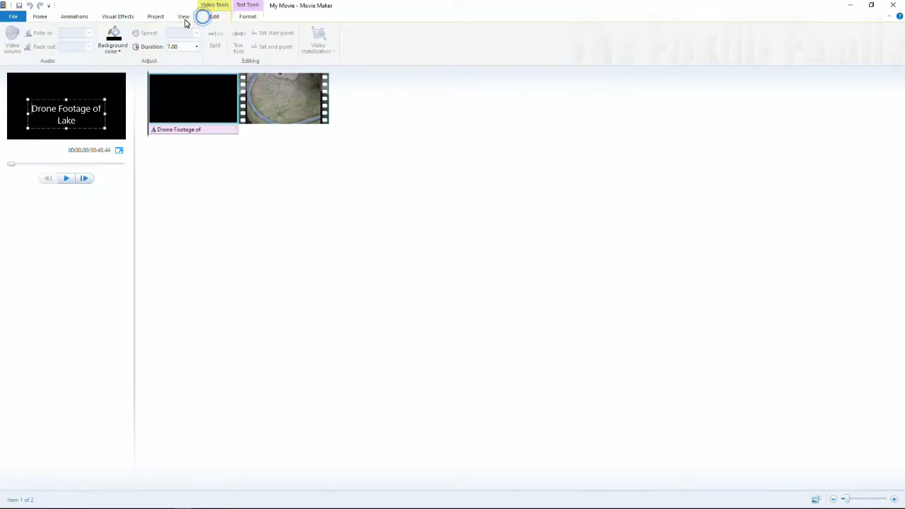
click(114, 47)
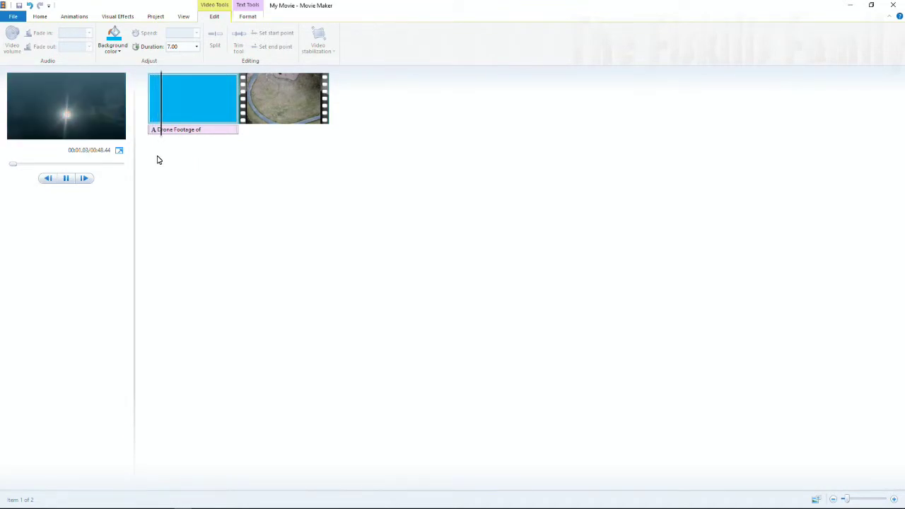
Pause the small preview and watch the animated title in full screen
click(114, 133)
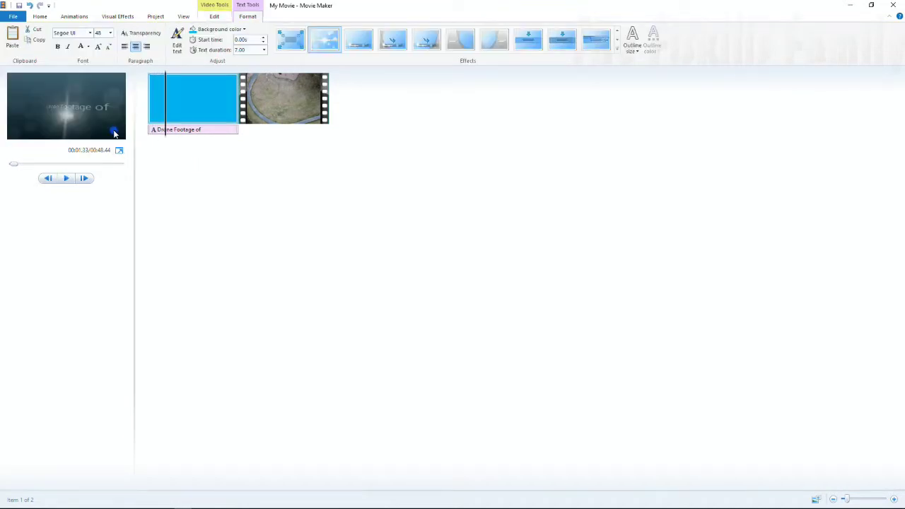
click(119, 151)
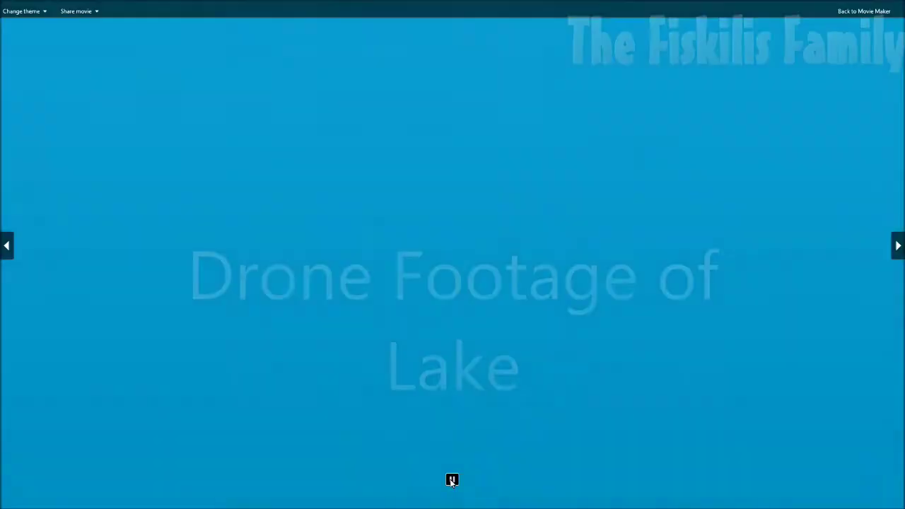
Leave the full-screen preview and add a caption with the creator's name to the drone video
click(452, 481)
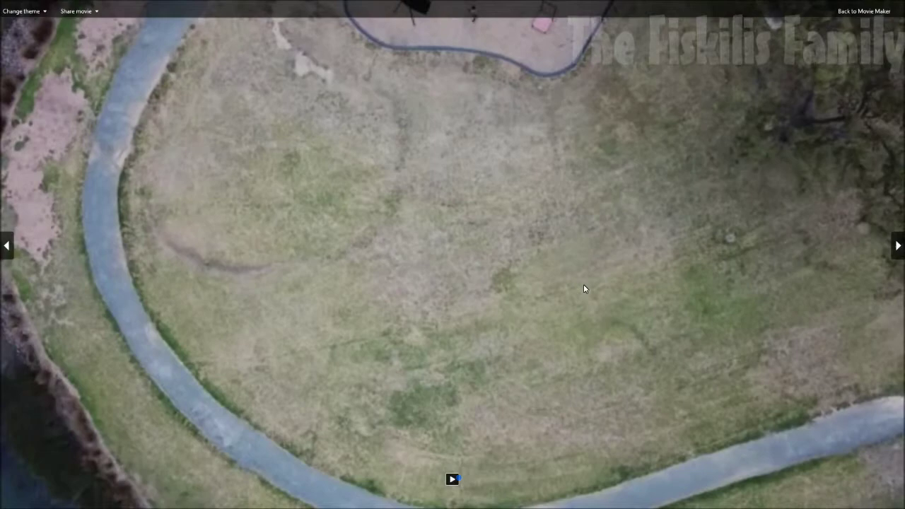
click(870, 11)
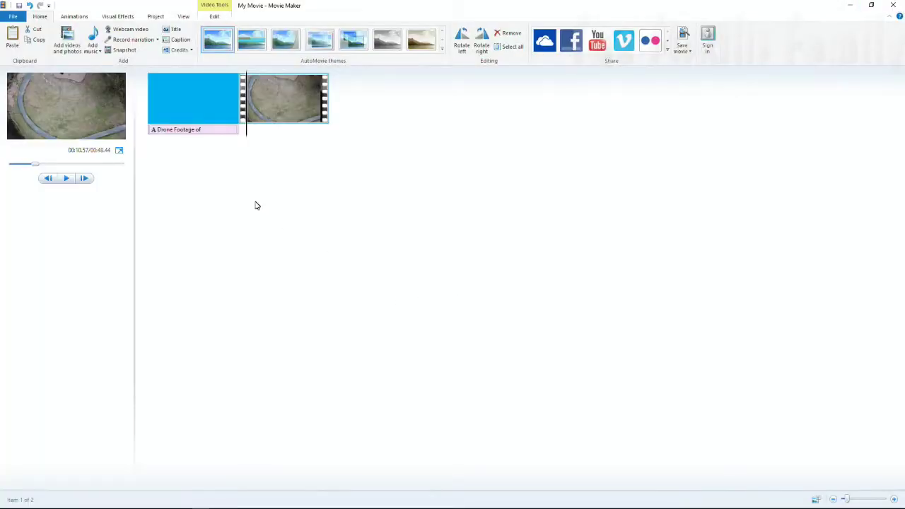
click(174, 40)
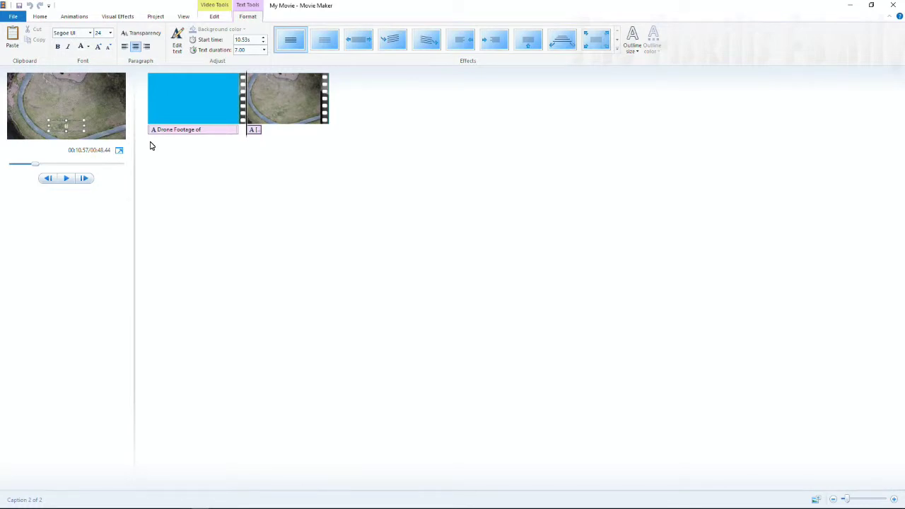
click(255, 129)
click(254, 131)
key(Return)
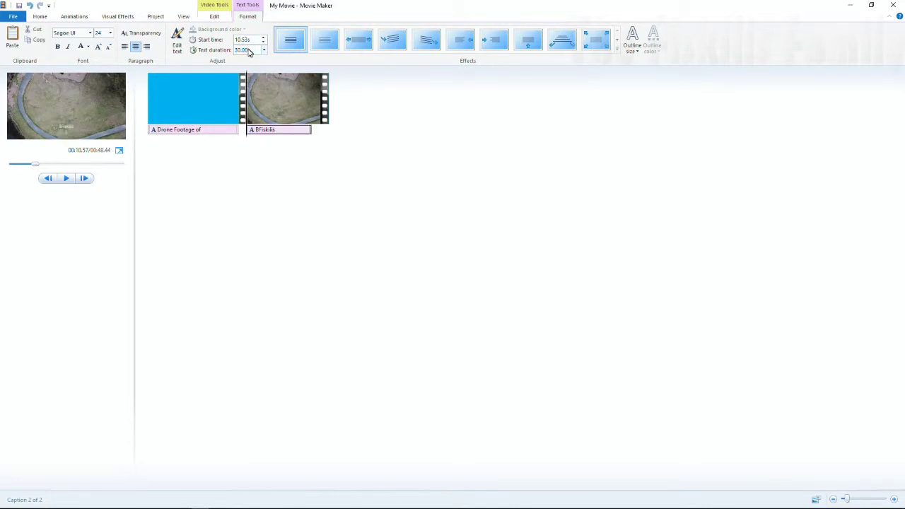
Set the name caption's text duration to 50 seconds and shift it back to the start of the drone clip
text(50)
key(Return)
click(248, 132)
drag(249, 132, 245, 136)
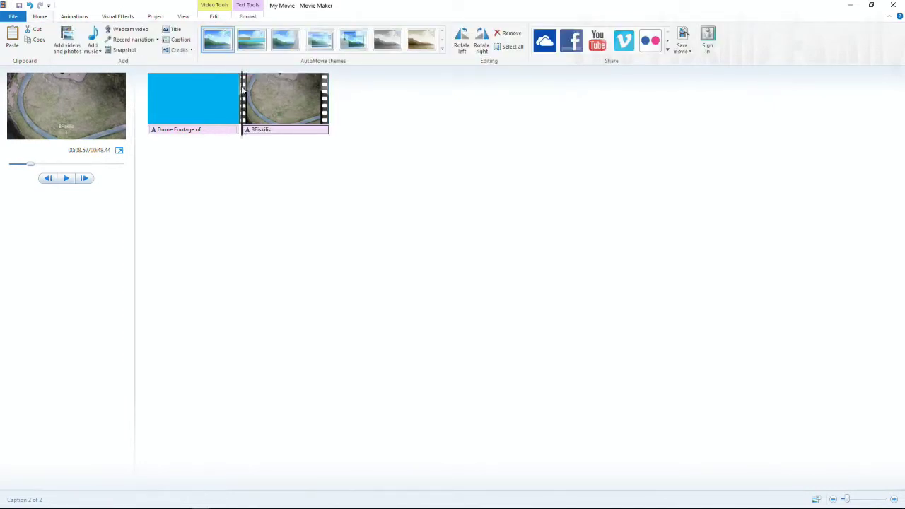
Examine the visual effects and transitions available for the clips, including a preview of Crossfade
click(117, 16)
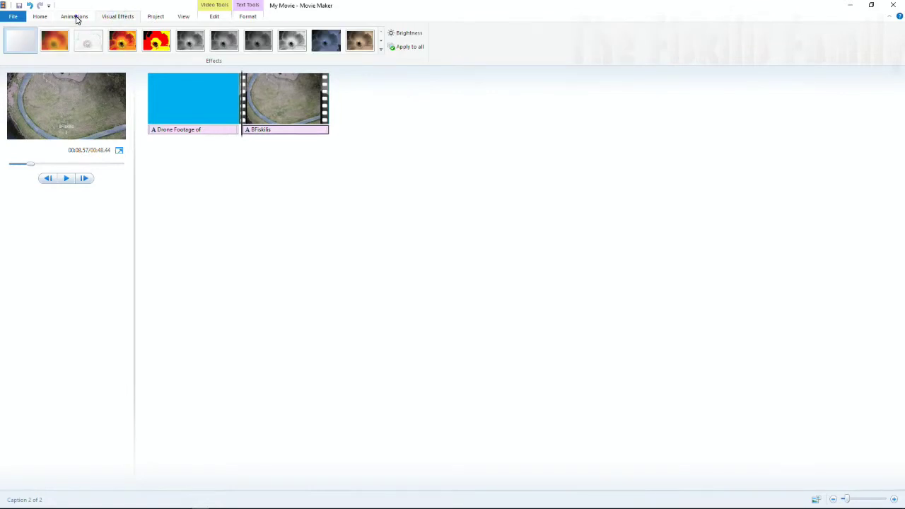
click(75, 16)
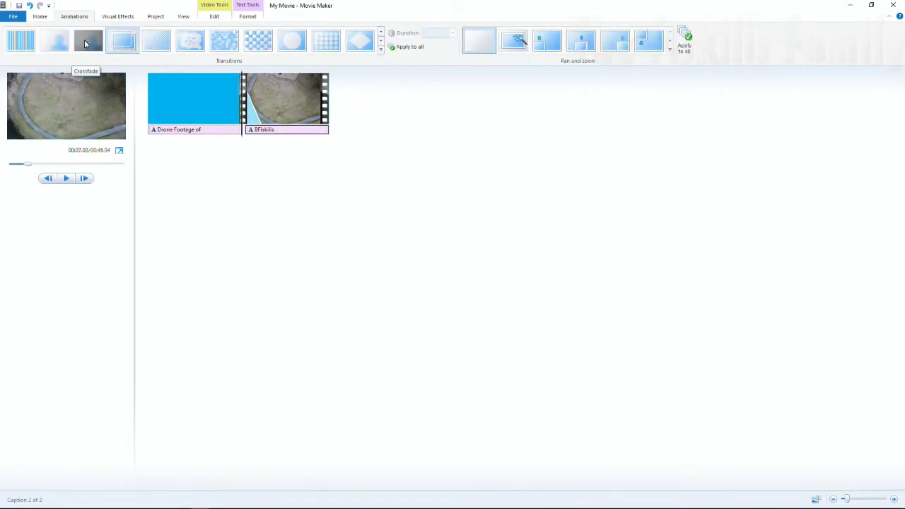
click(85, 44)
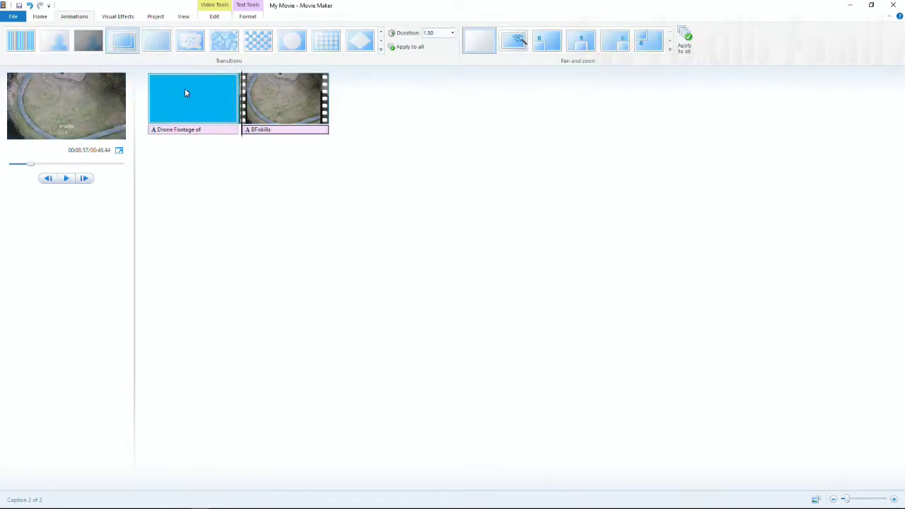
Add the music file North from the Audio folder on the PC to the movie
click(40, 17)
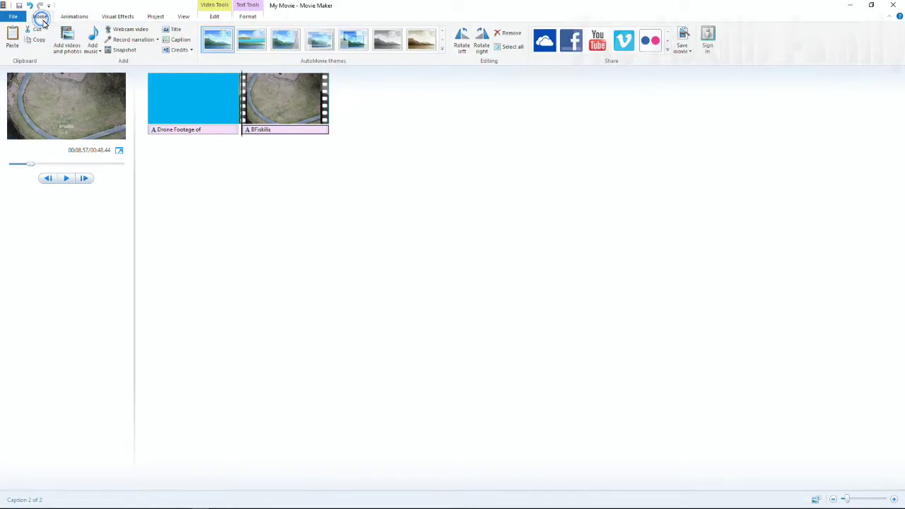
click(92, 48)
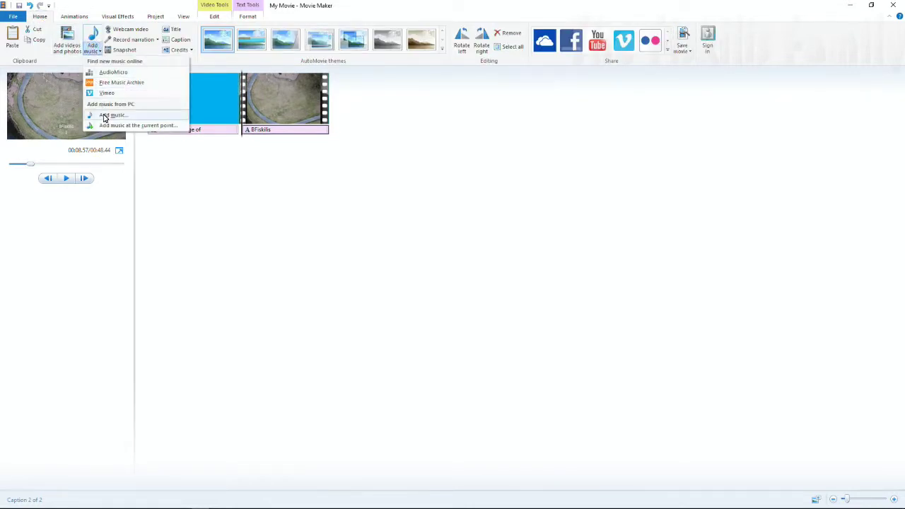
click(105, 118)
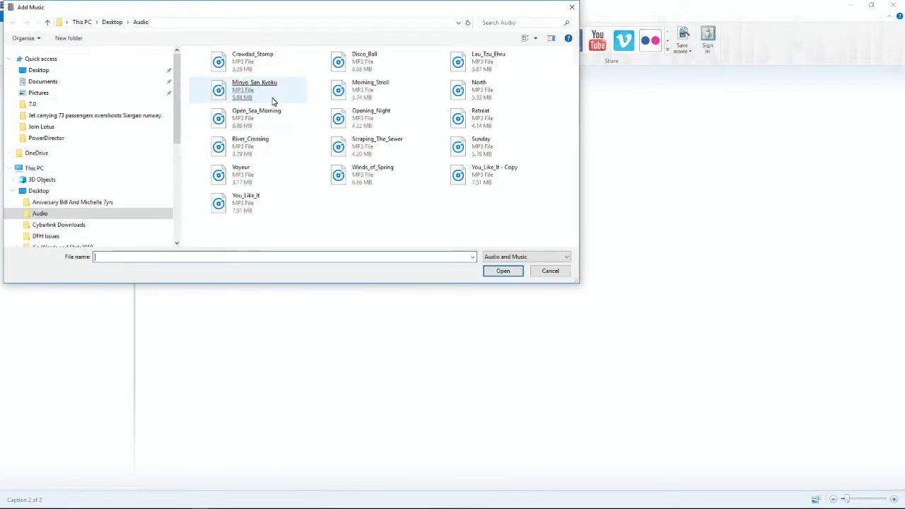
double_click(467, 90)
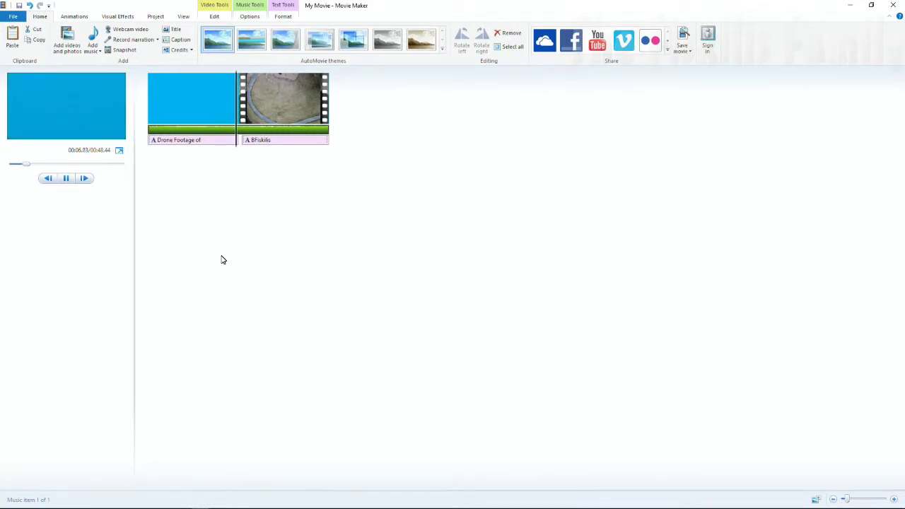
Watch the movie with its music and caption in full screen, and return to the editing view
click(116, 128)
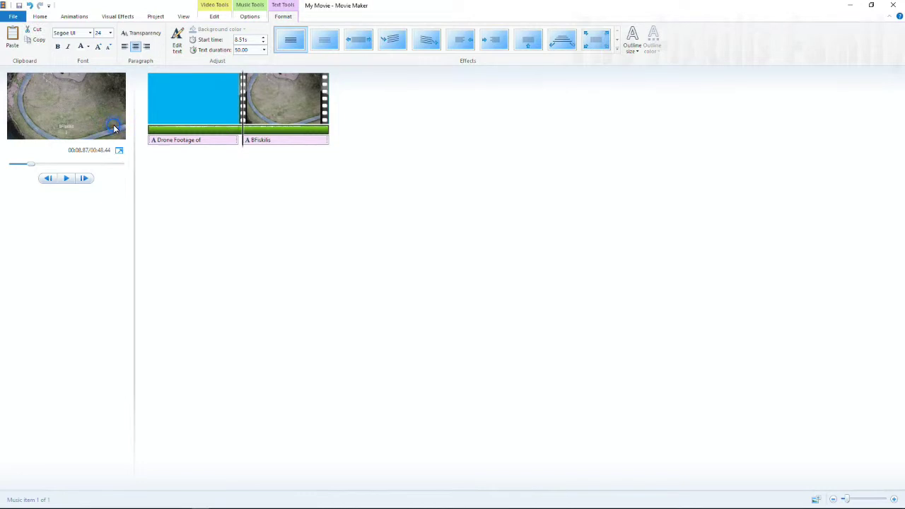
click(119, 150)
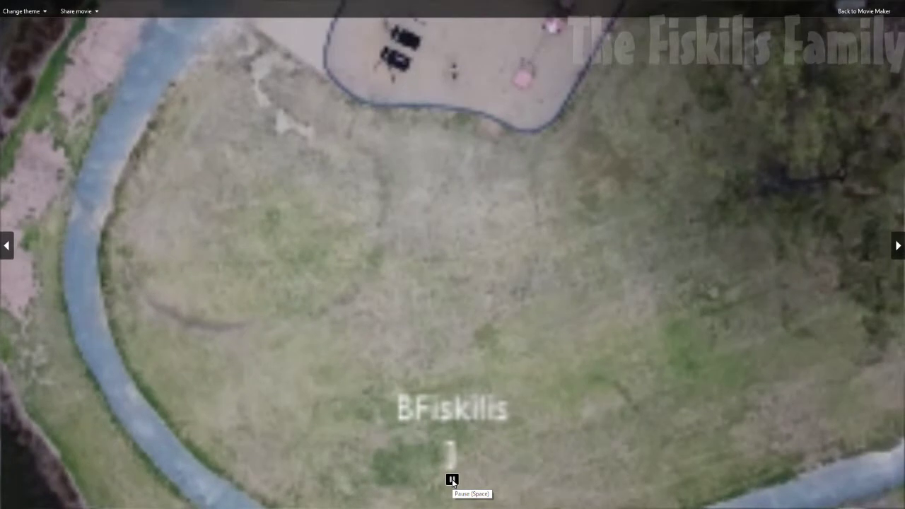
click(452, 480)
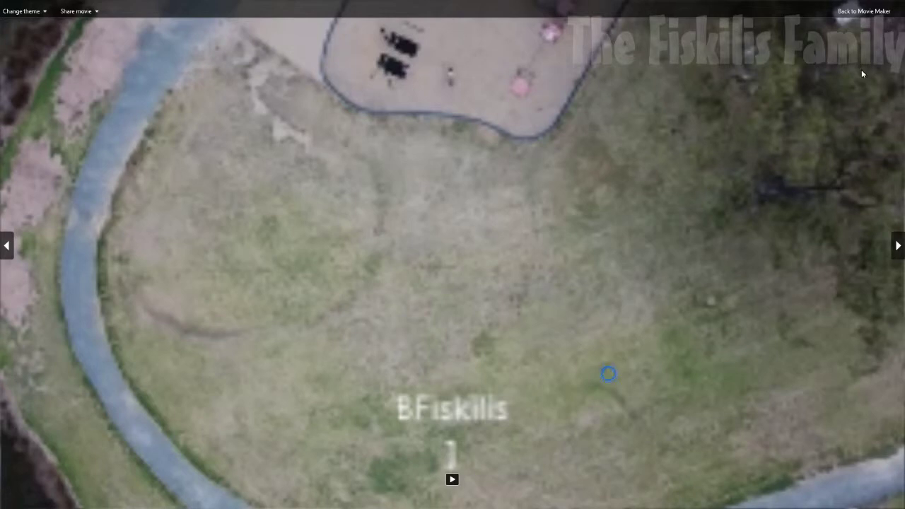
click(849, 11)
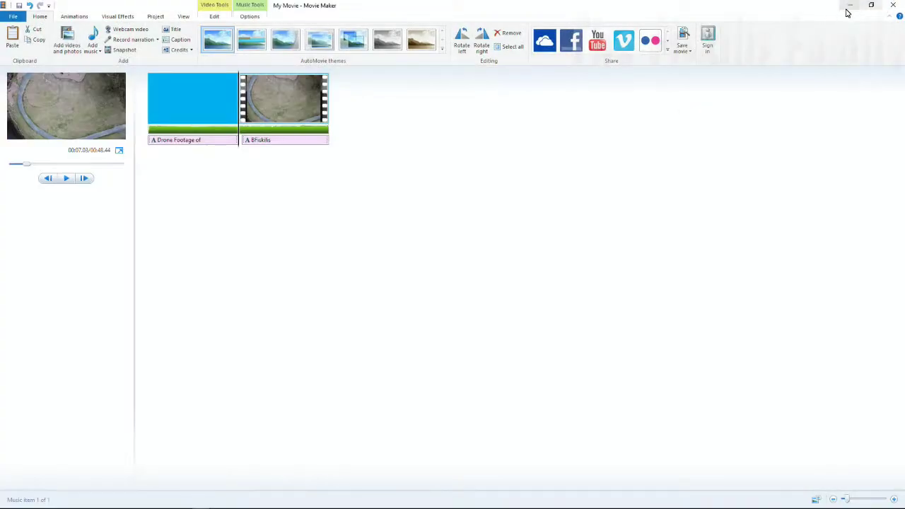
Minimize Movie Maker, switch to the open PowerDirector project and dismiss the Screen Recorder window
click(850, 6)
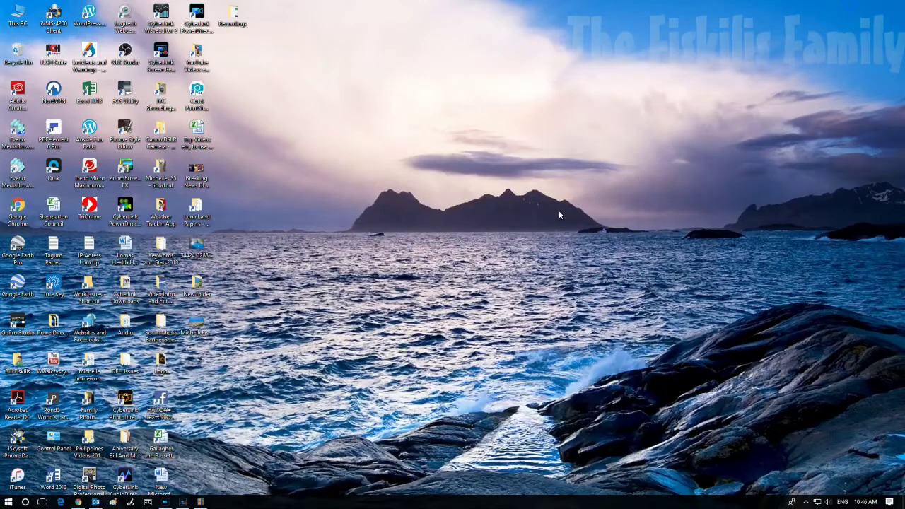
click(182, 502)
click(182, 502)
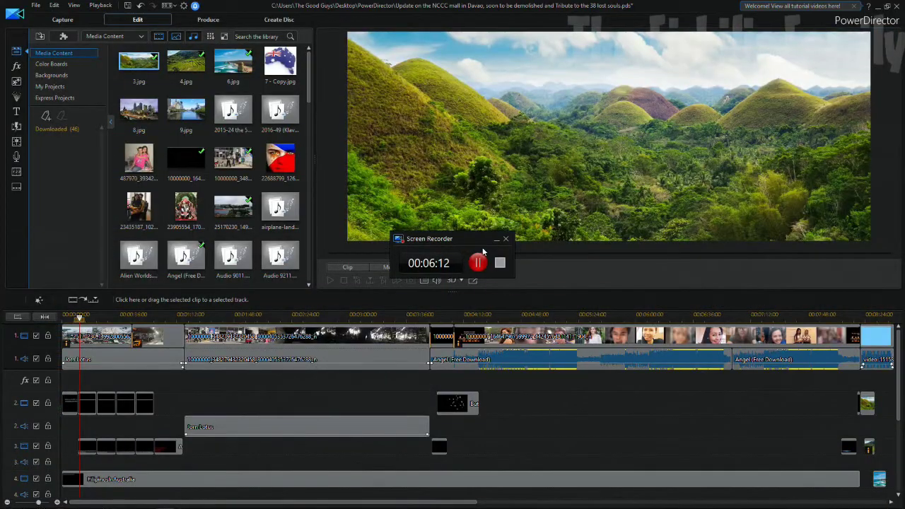
click(505, 239)
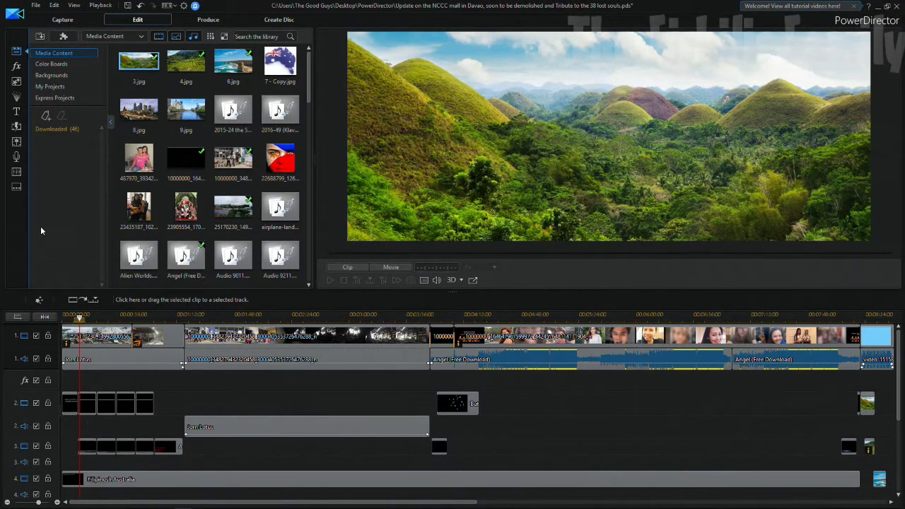
Set the font face opacity of the FilipinosInAustralia title on track 4 to 50% in the Title Designer
click(122, 480)
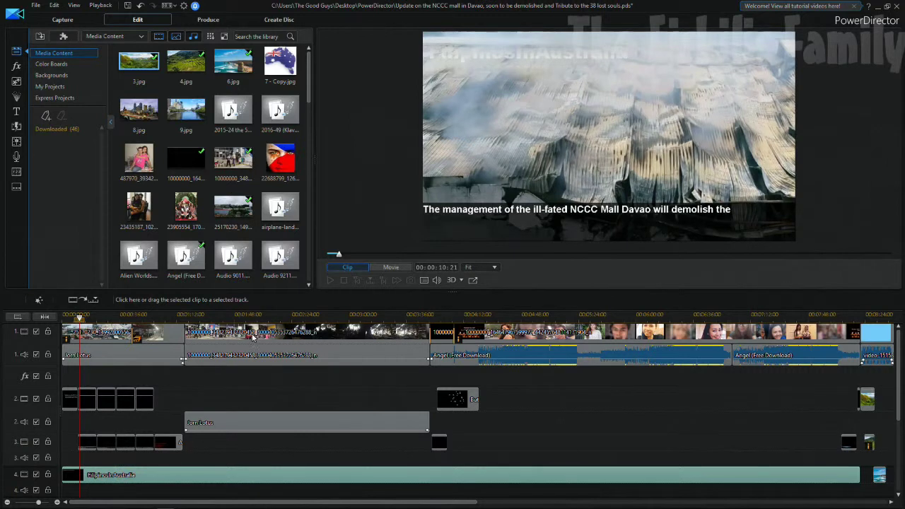
double_click(226, 475)
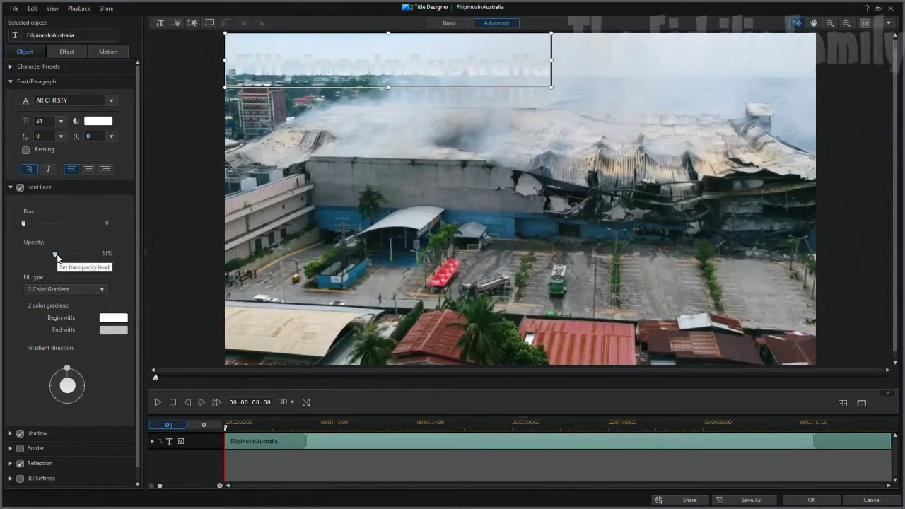
mouse_move(56, 257)
mouse_down()
mouse_move(96, 260)
mouse_move(62, 261)
mouse_up()
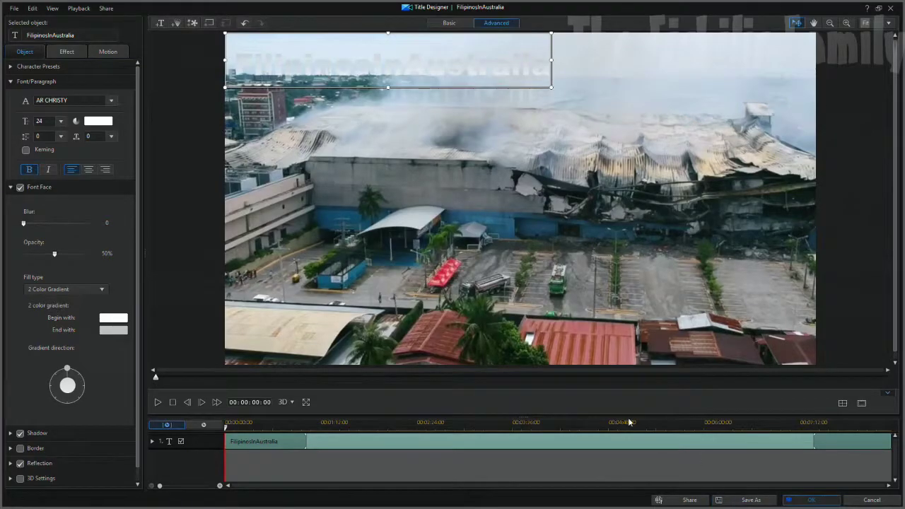
click(783, 501)
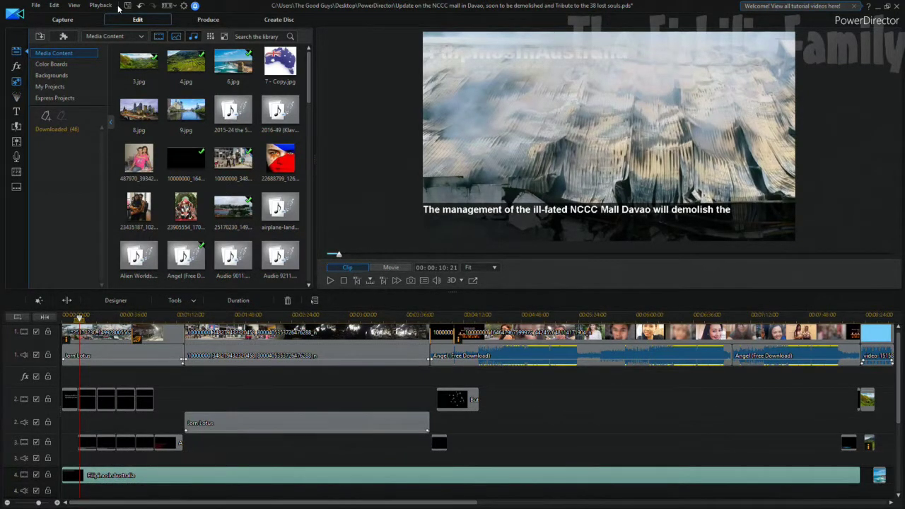
Browse the picture-in-picture objects and particle effects, and preview the 006-World particle
click(17, 81)
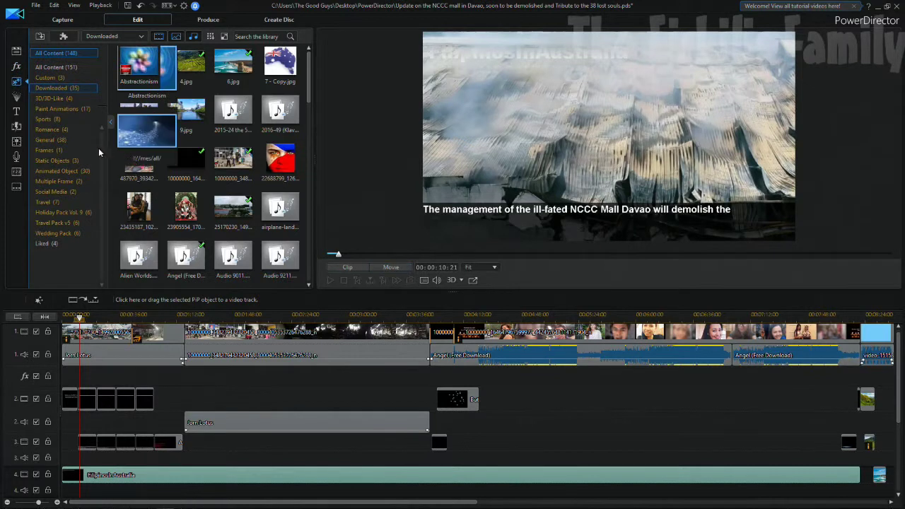
key(F6)
click(64, 119)
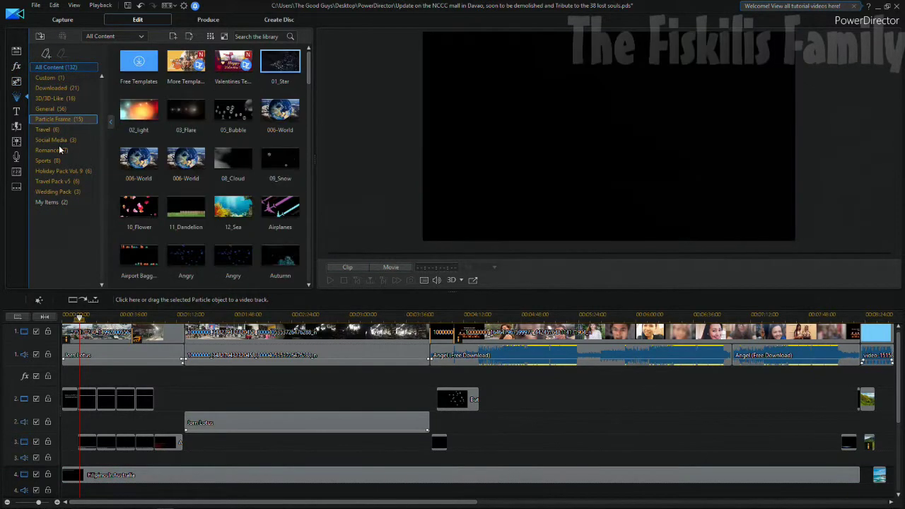
click(185, 158)
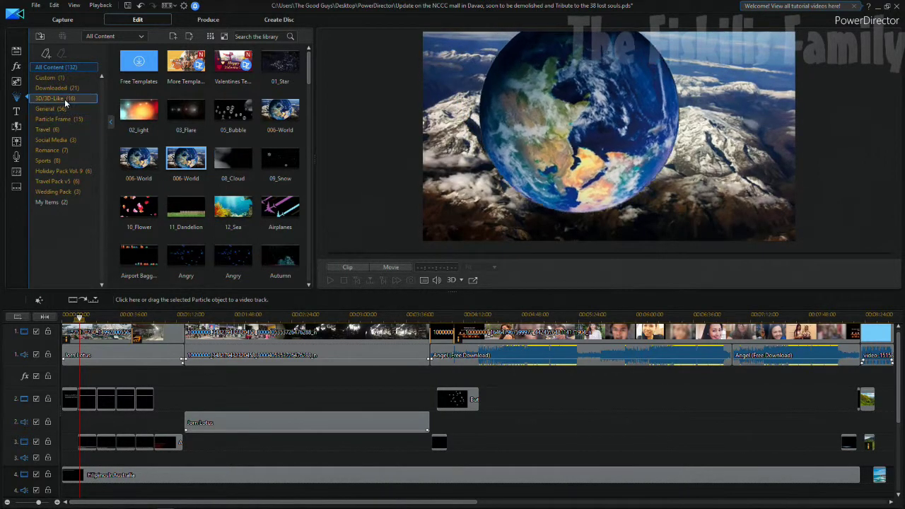
Try the 09_Snow particle effect on video track 2 with a short playback, and undo its placement
click(280, 160)
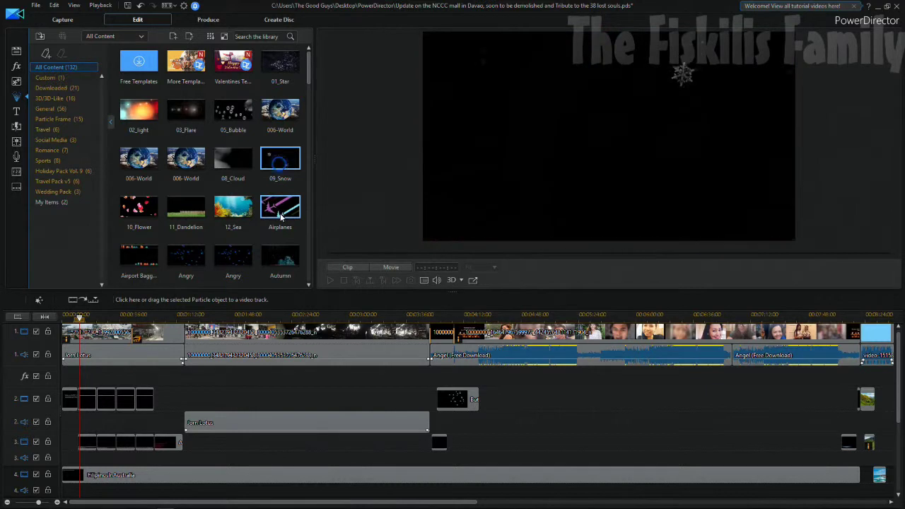
drag(283, 163, 269, 393)
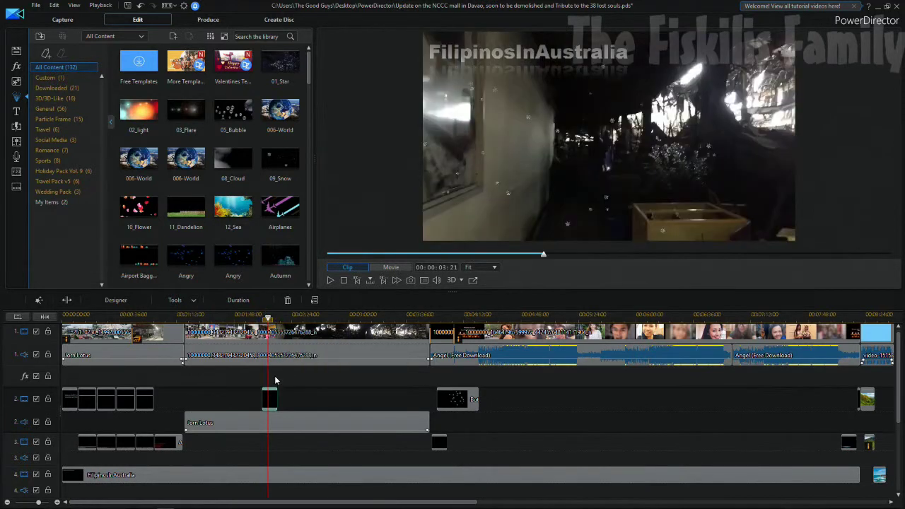
click(469, 168)
key(space)
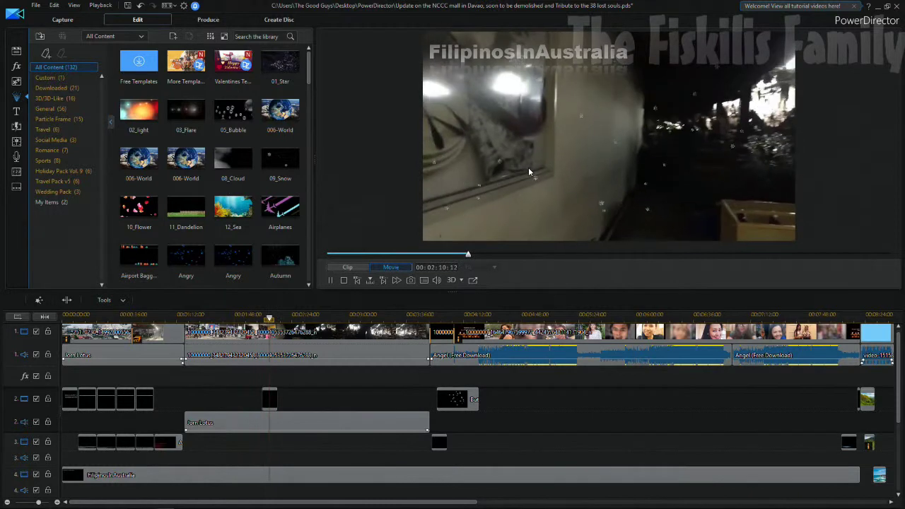
key(space)
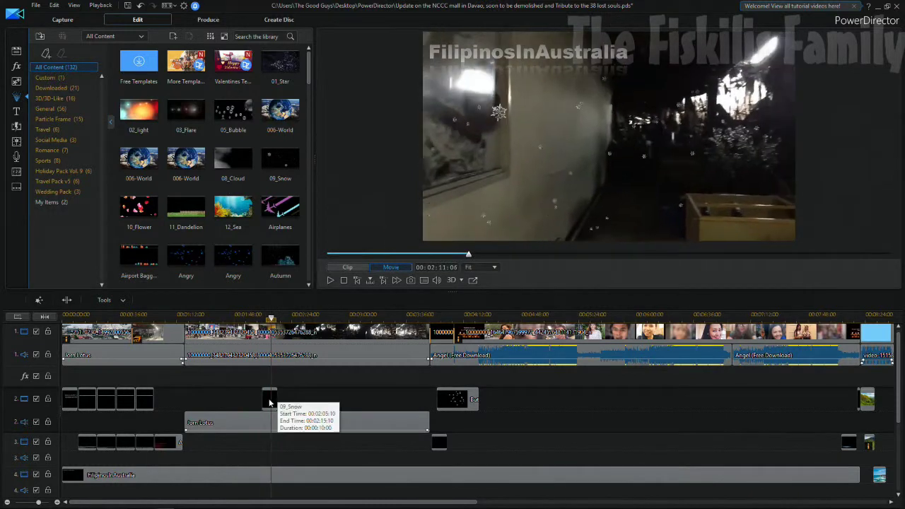
click(141, 5)
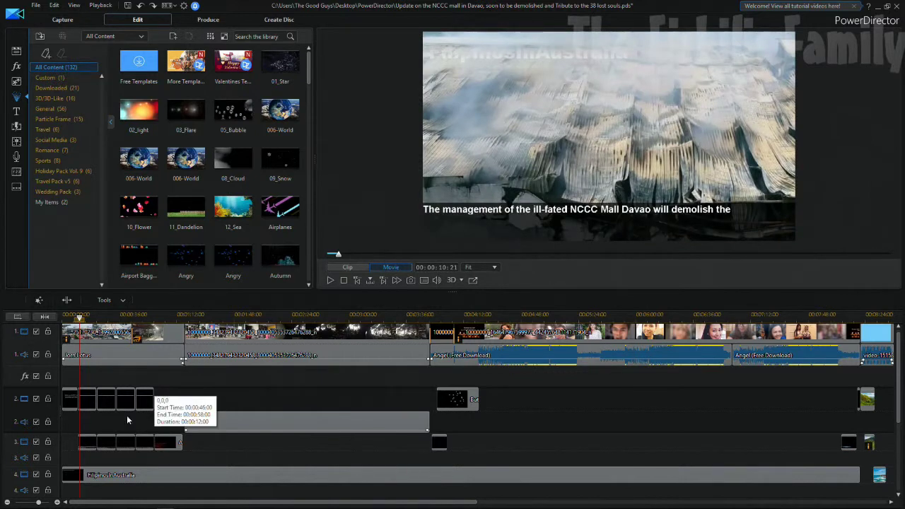
Examine the audio clips on track 1, including the two Angel (Free Download) sections and the point where they meet
click(91, 359)
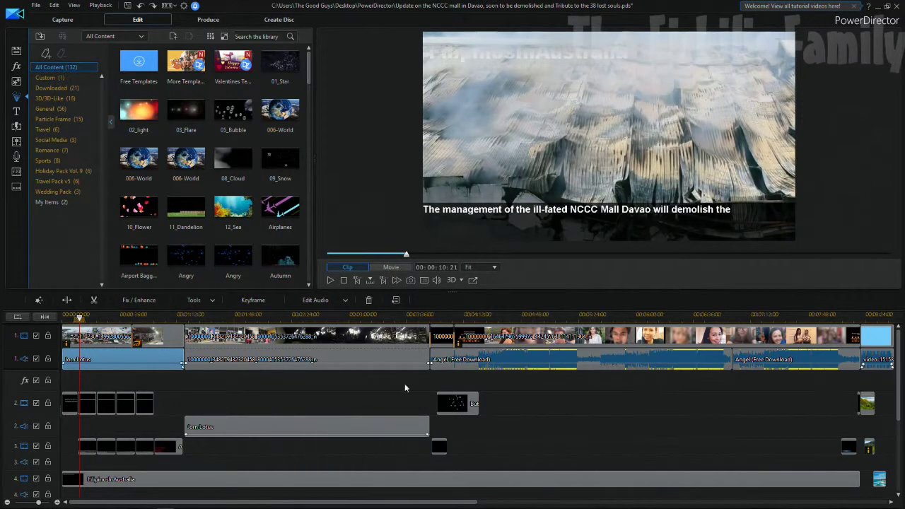
click(509, 362)
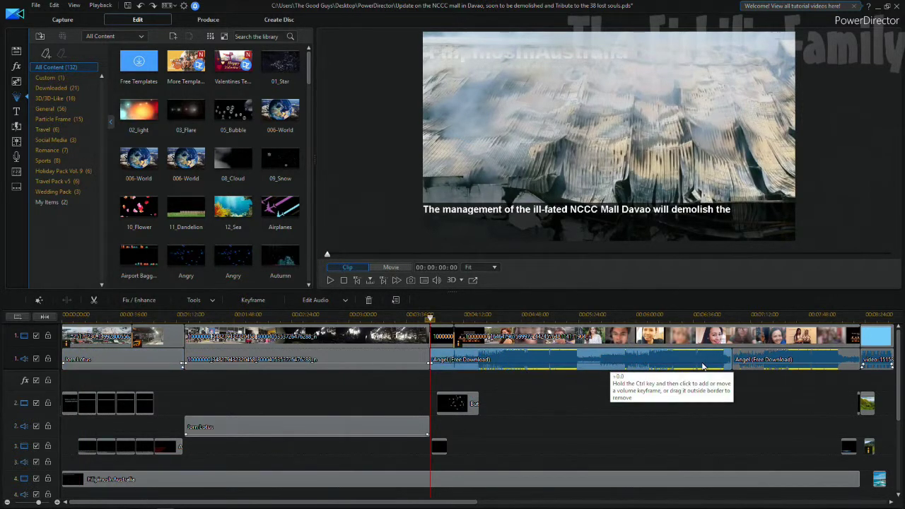
click(733, 317)
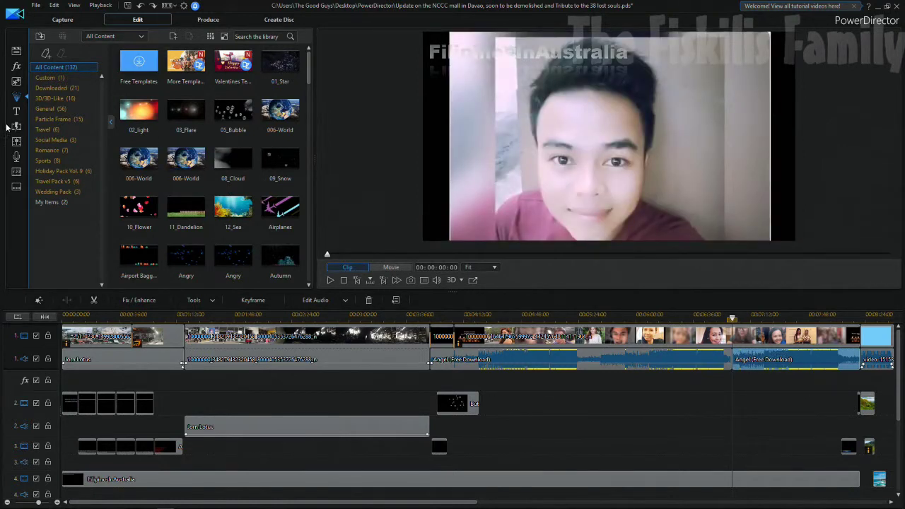
Preview the custom title templates in the title library, including the saved watermark and channel logo titles
click(16, 112)
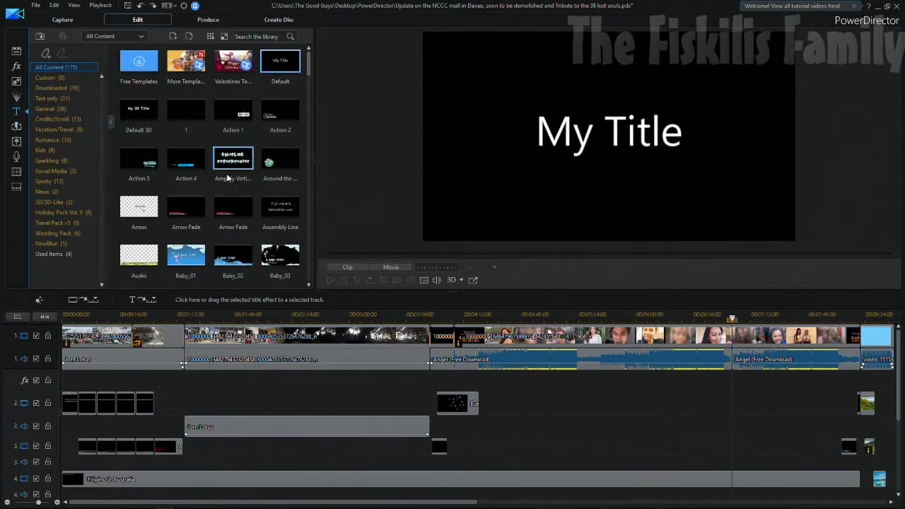
click(44, 79)
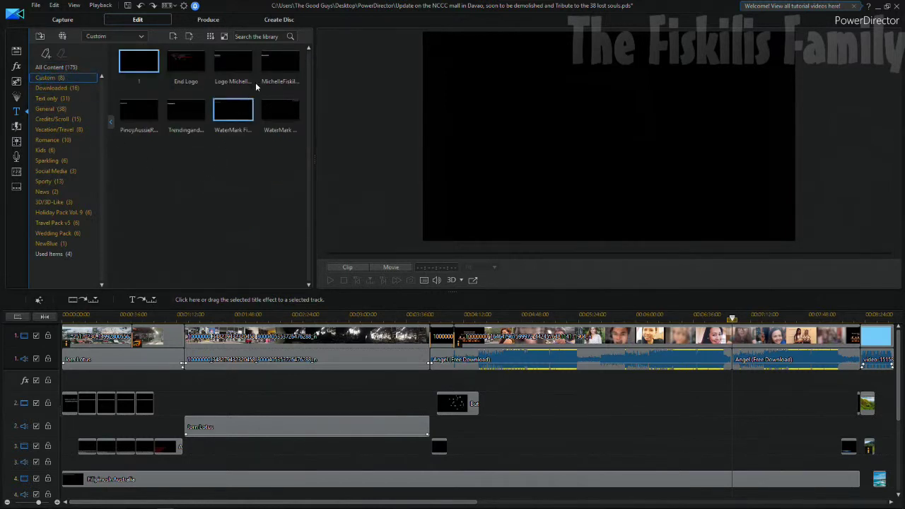
click(236, 119)
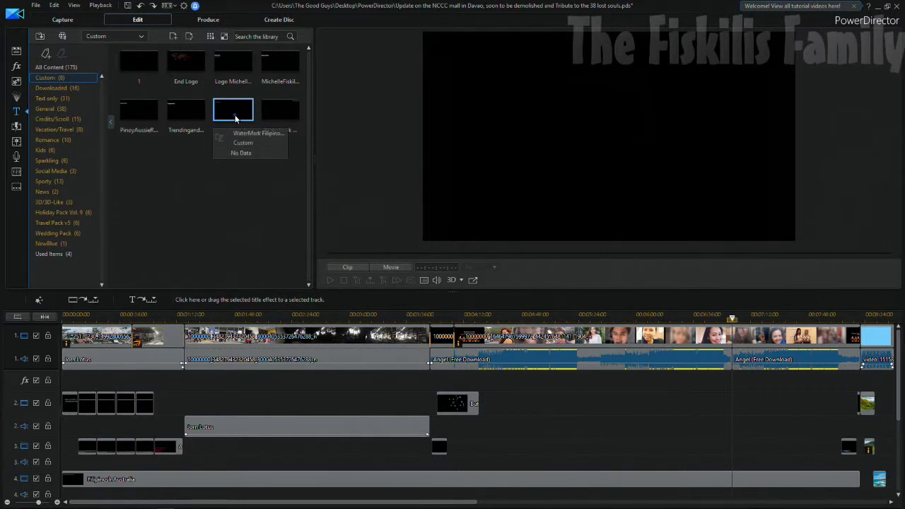
click(177, 127)
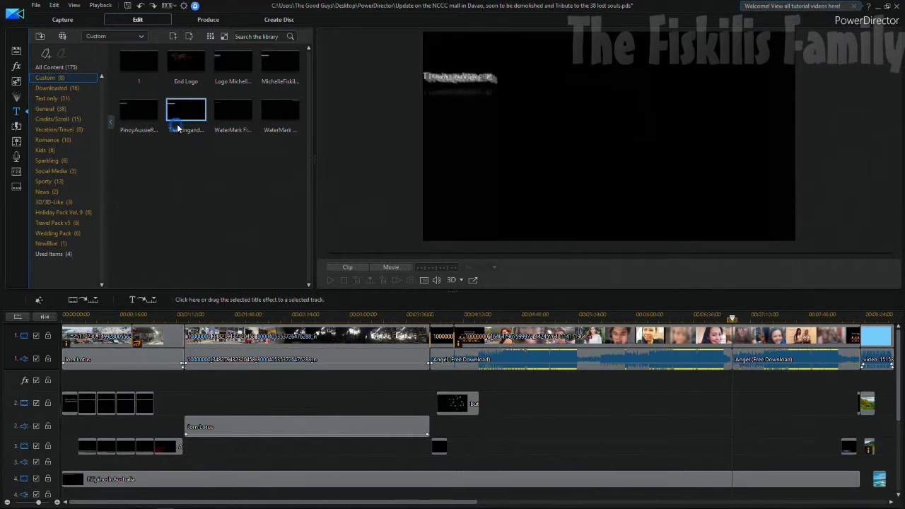
click(139, 113)
click(288, 67)
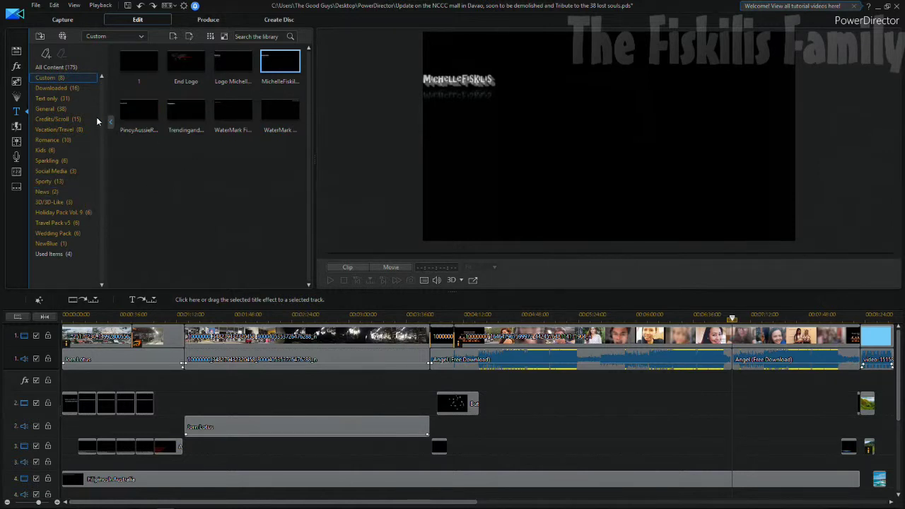
Show the Text only title templates as large icons
click(58, 98)
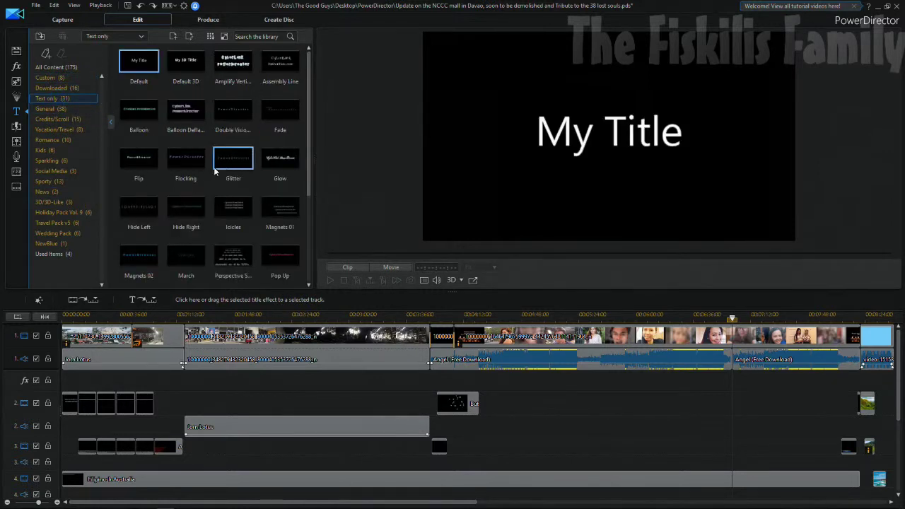
click(210, 36)
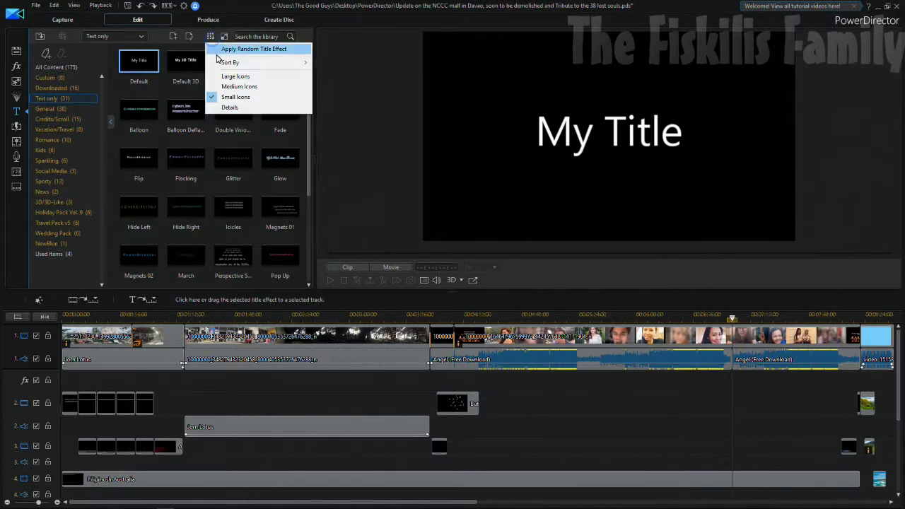
click(233, 76)
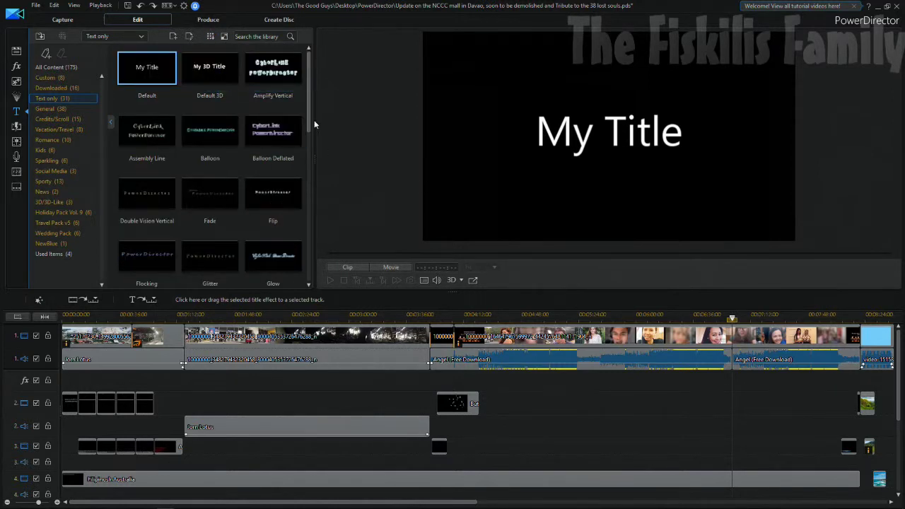
Preview the Amplify Vertical and Flip text titles and the Social Media 1 title template
click(290, 96)
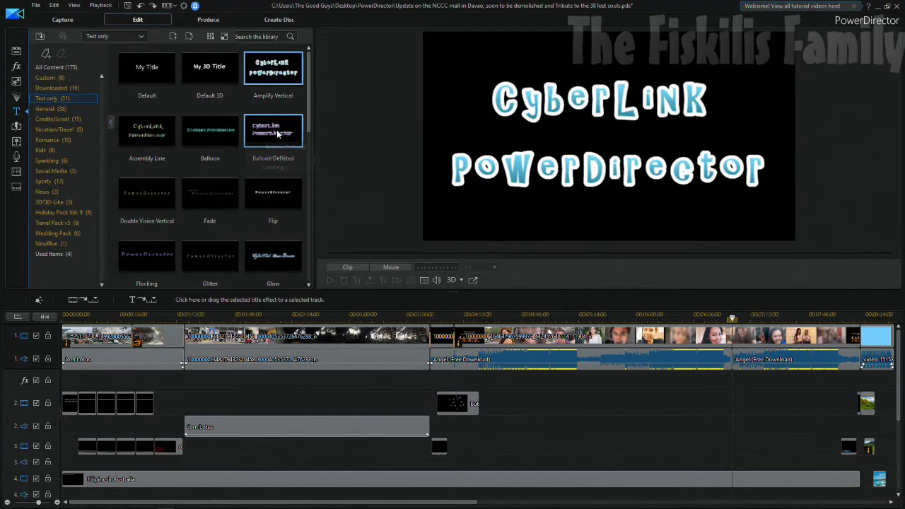
click(266, 193)
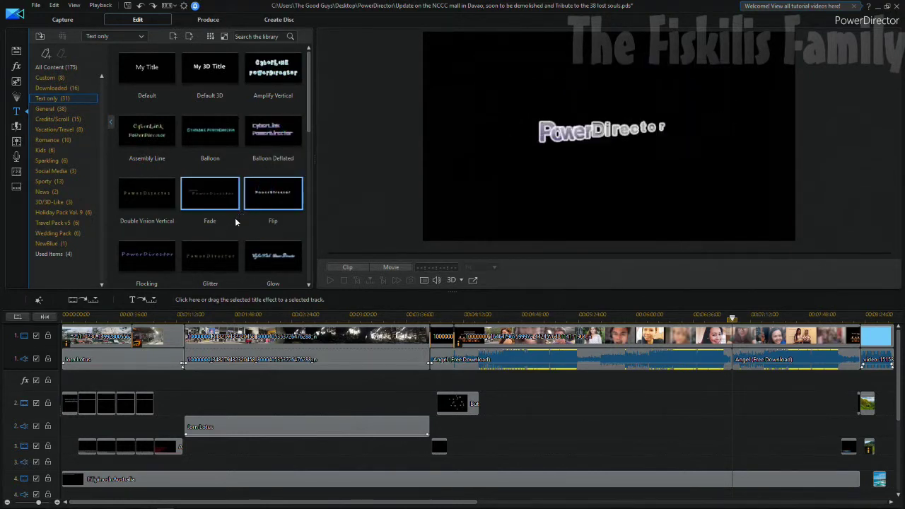
click(39, 171)
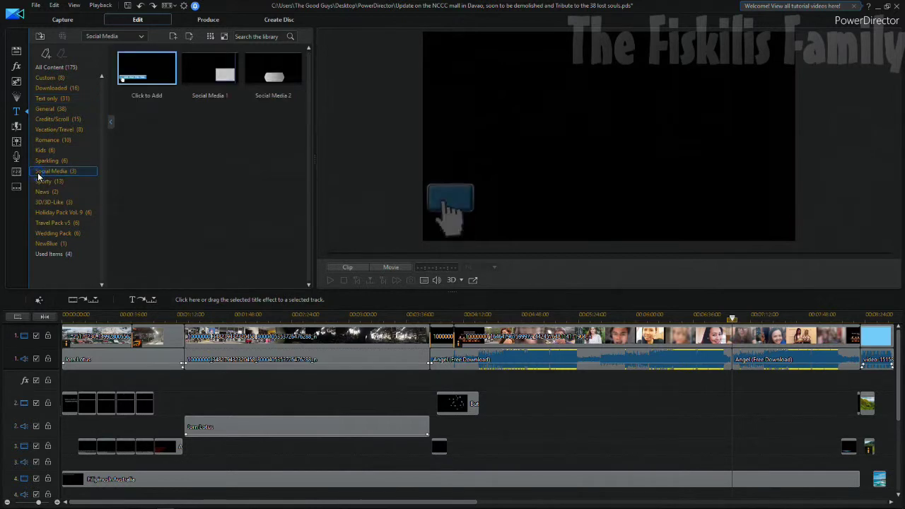
click(188, 100)
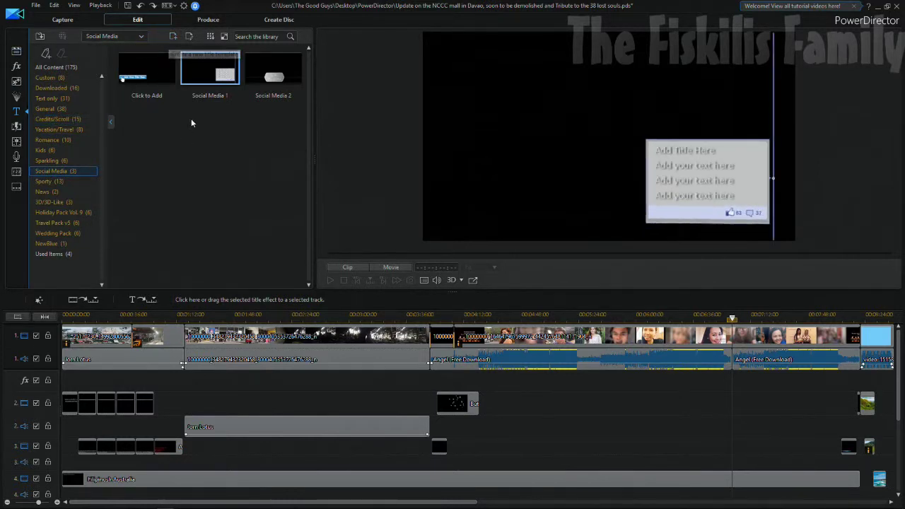
View the voice-over recording room and the export format settings for producing the video, and return to editing
click(17, 157)
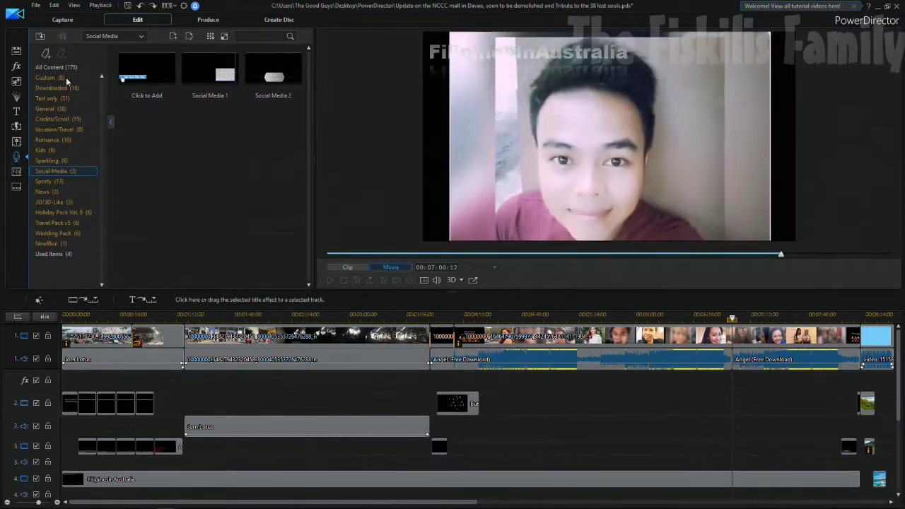
click(208, 20)
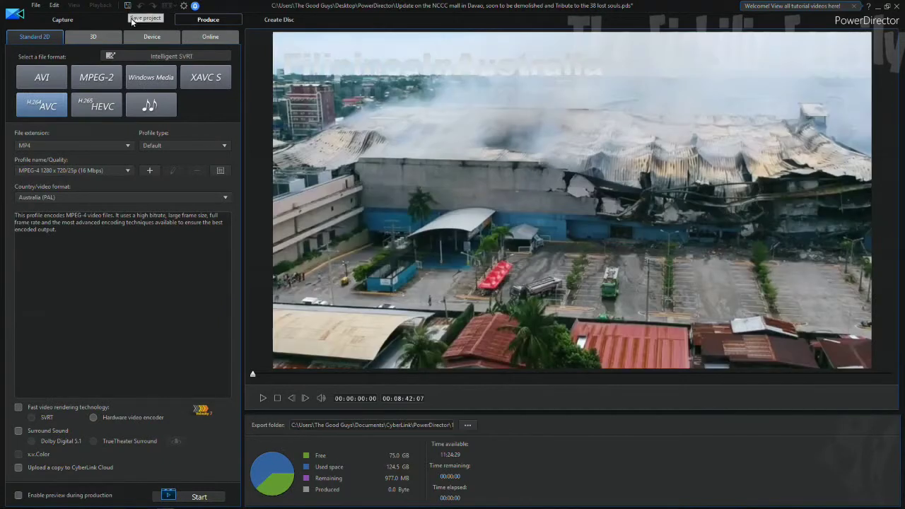
click(132, 20)
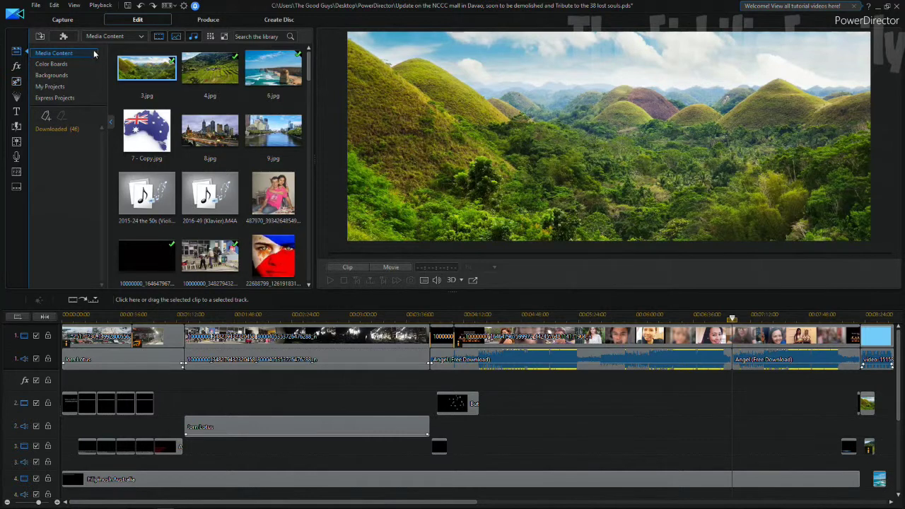
Filter the media content library to audio files only and play the Angel (Free Download) track
click(106, 36)
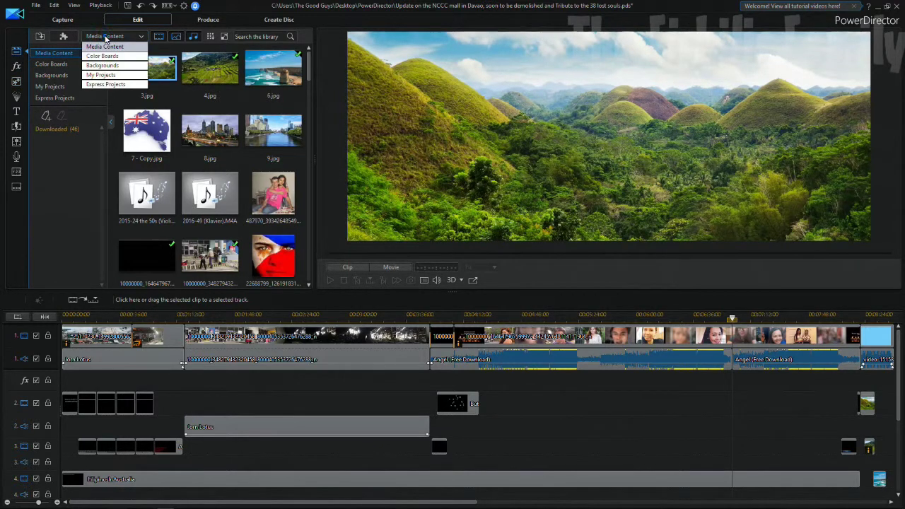
click(123, 45)
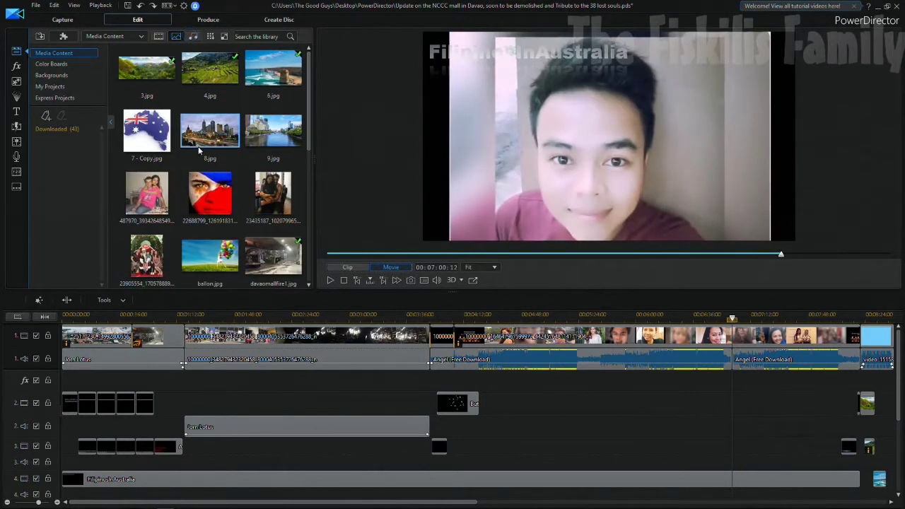
click(192, 38)
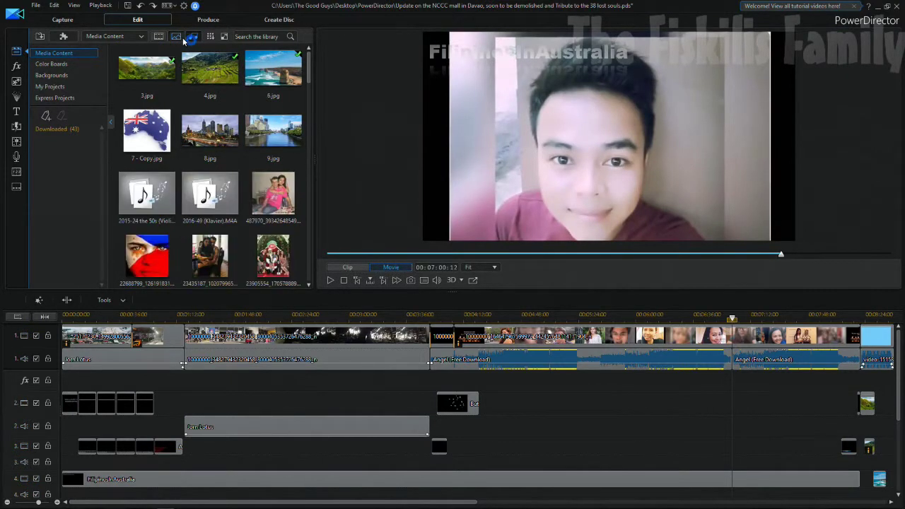
double_click(219, 145)
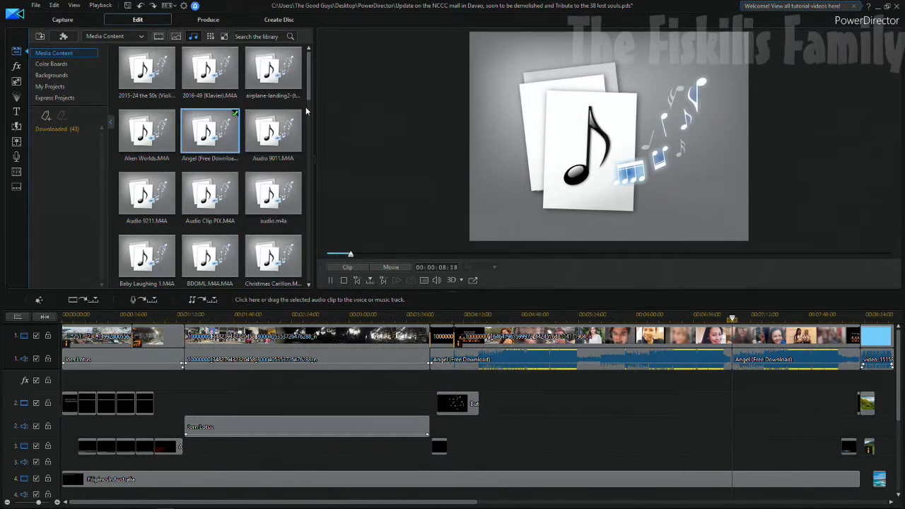
Audition Jorn Lotus.wav from the audio library, and replay the Angel (Free Download) track
drag(306, 93, 311, 177)
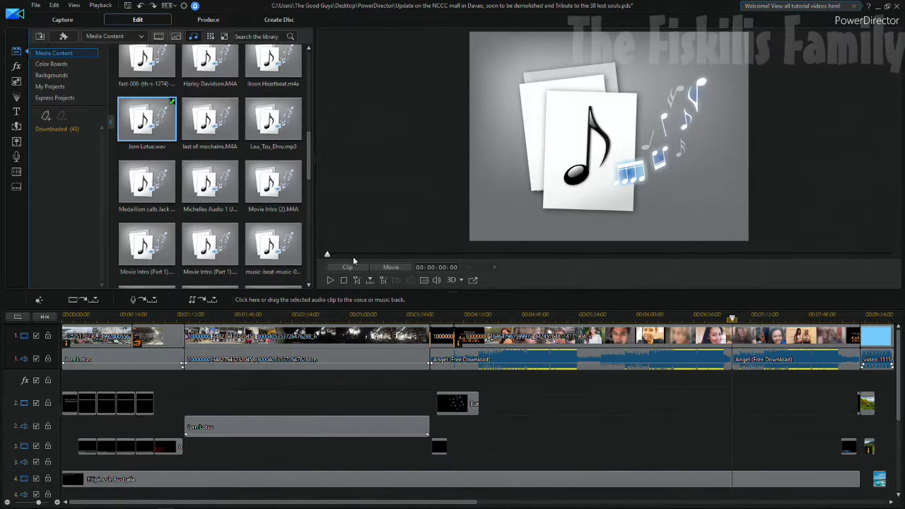
drag(327, 257, 352, 256)
drag(310, 164, 308, 80)
click(229, 128)
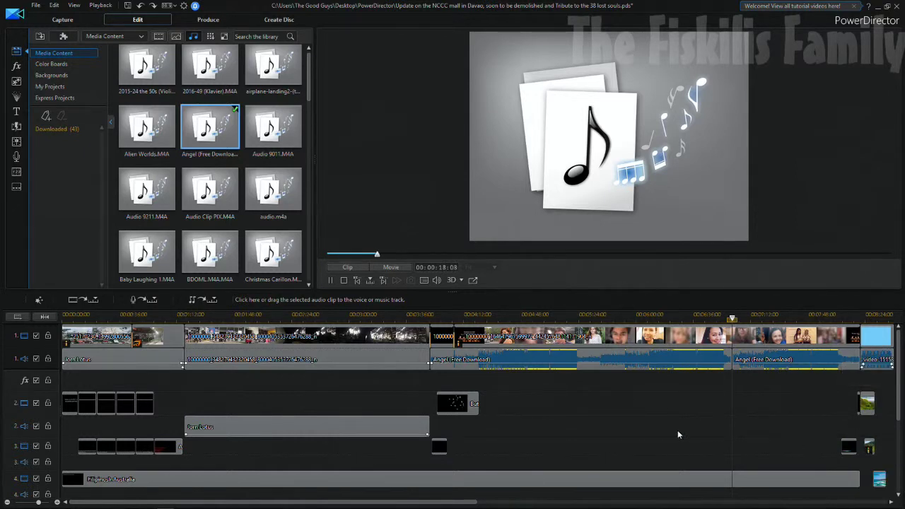
Review the timeline's opening title, the particle effect on track 2, the titles on track 3 and the first video clip
click(69, 316)
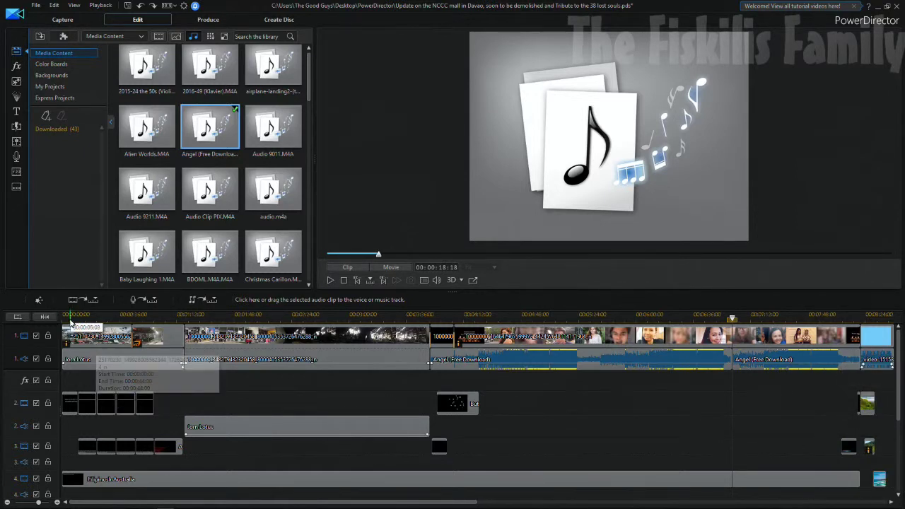
click(79, 363)
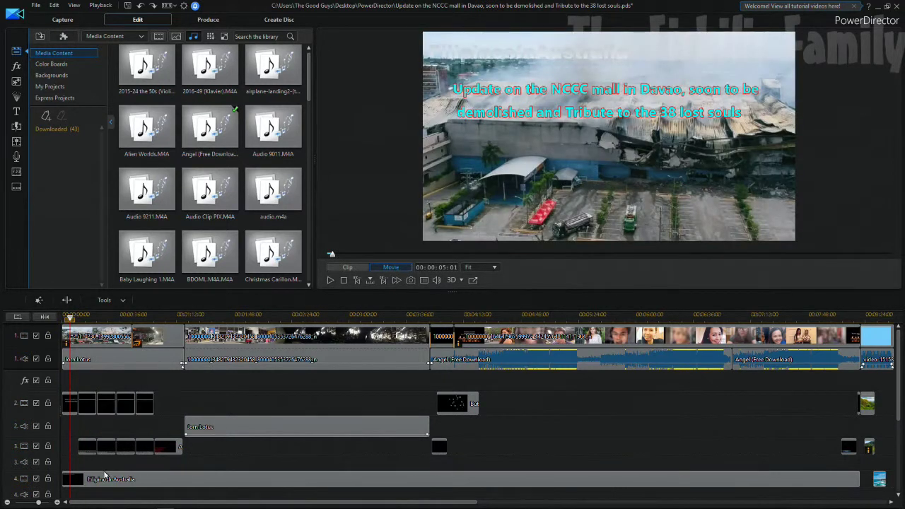
click(450, 411)
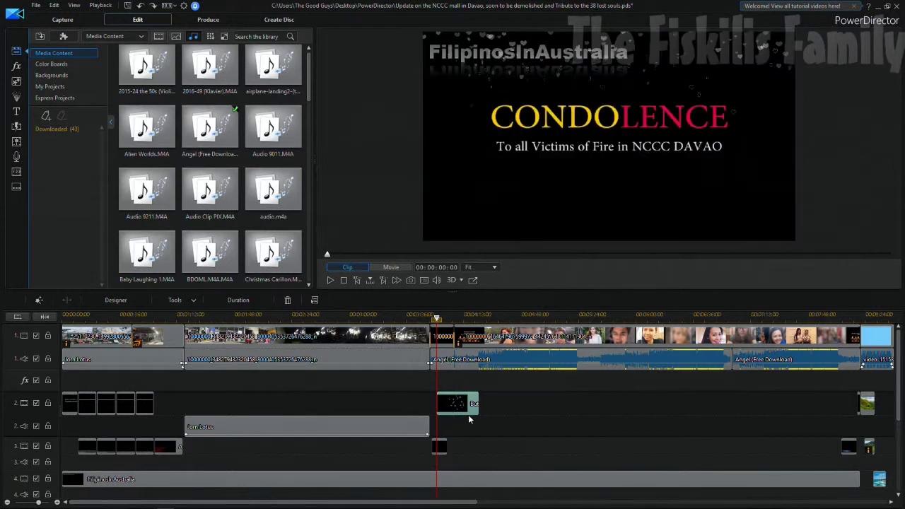
click(439, 447)
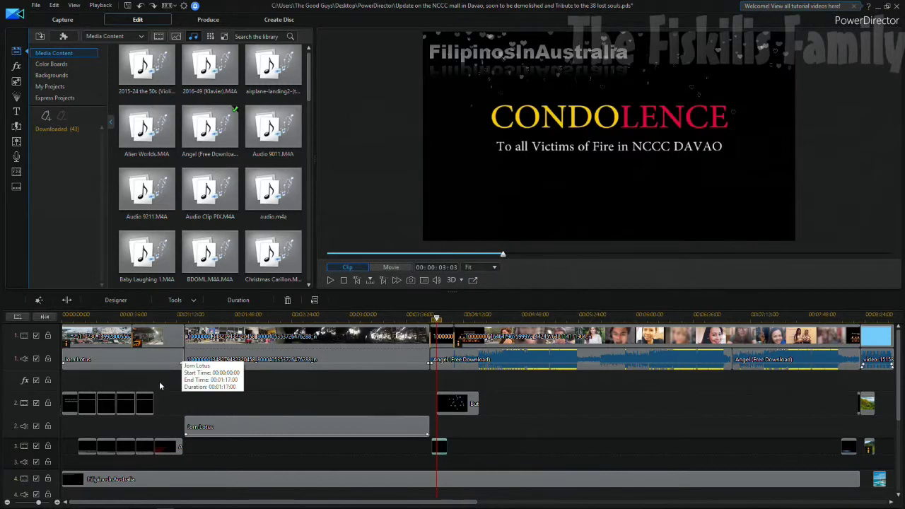
click(111, 444)
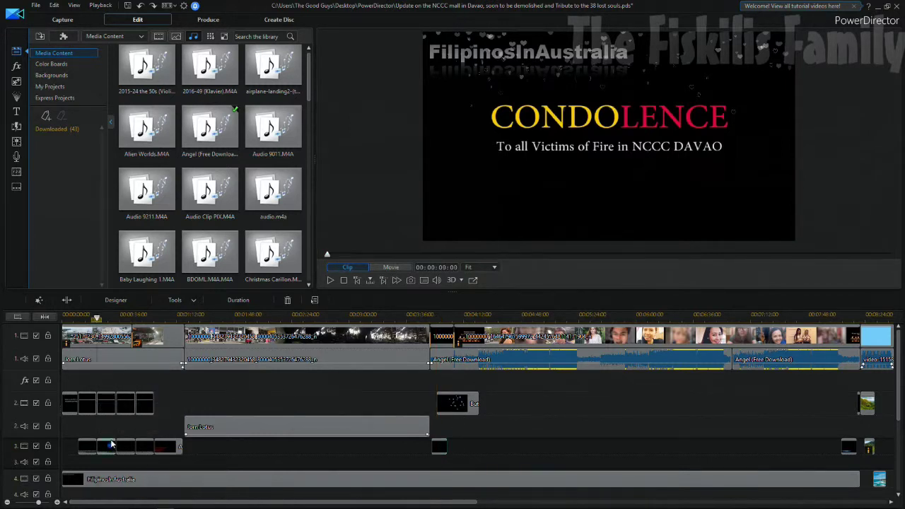
click(95, 348)
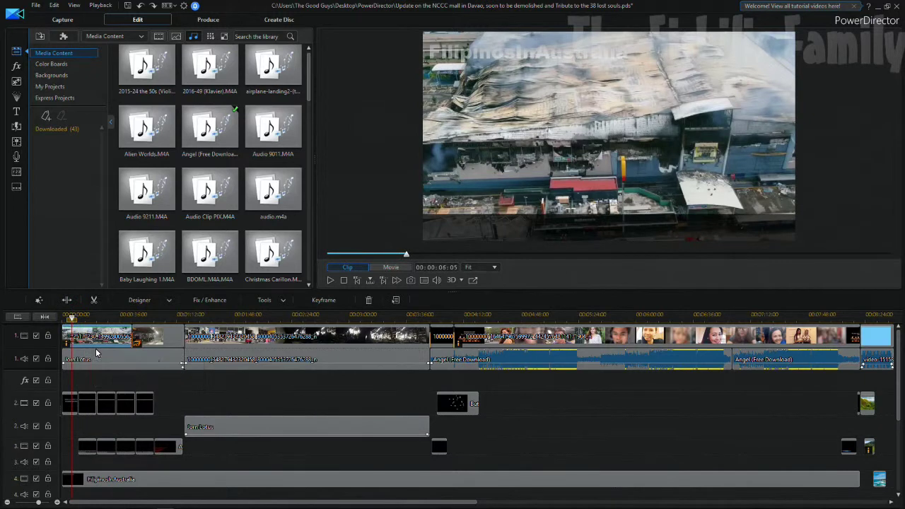
Play the movie from about 10 seconds, from about 1:30, and from the start of the Angel (Free Download) audio
key(space)
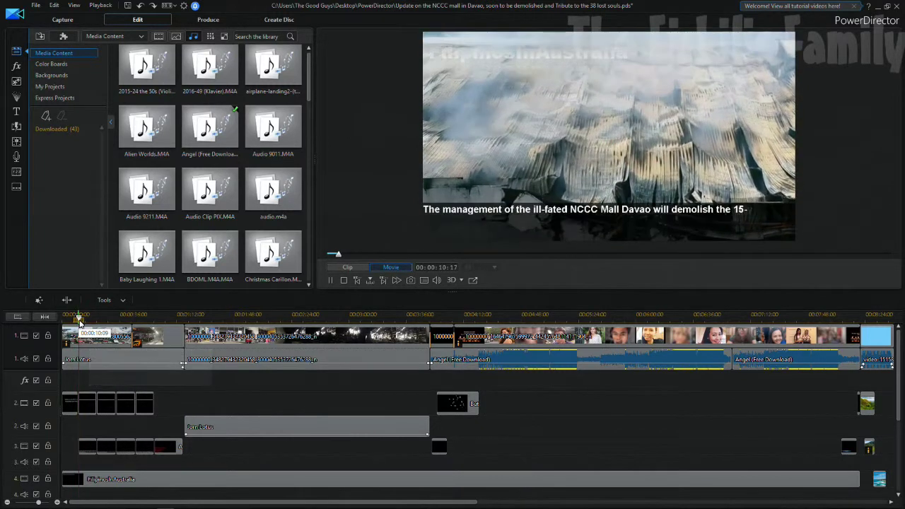
click(206, 319)
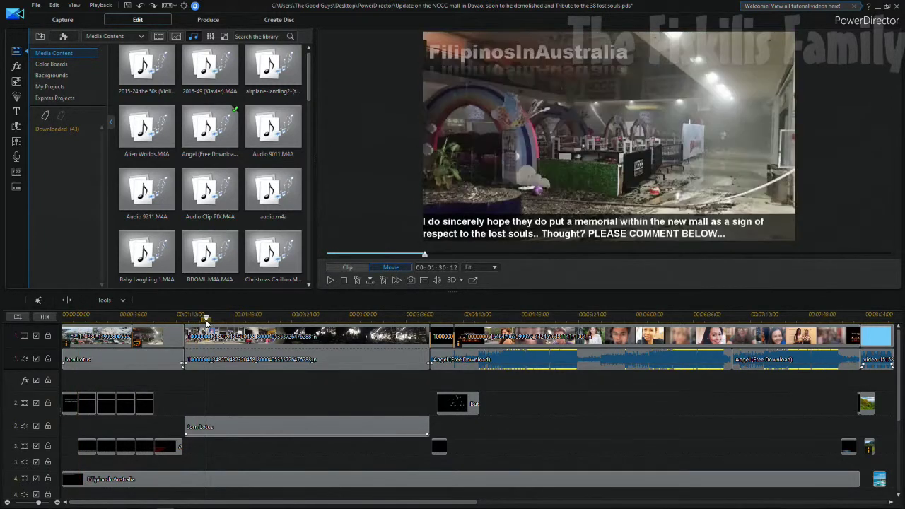
key(space)
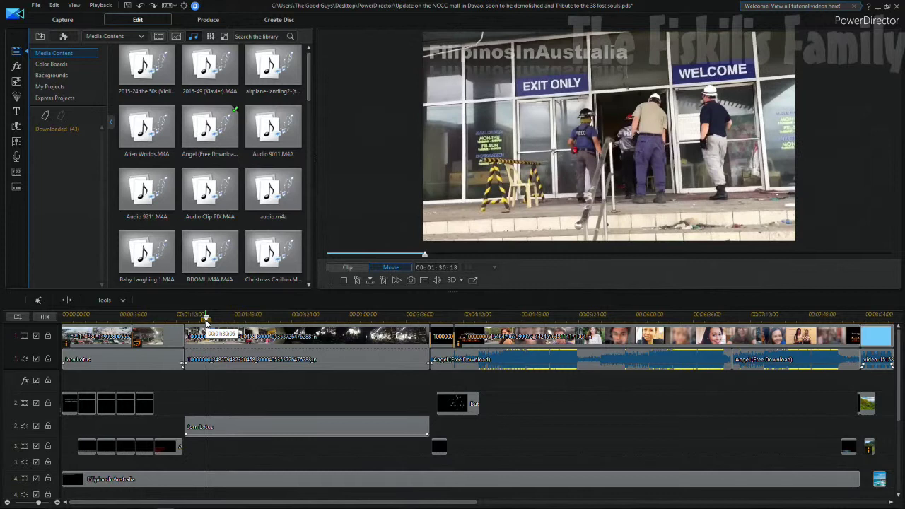
drag(211, 322, 435, 327)
key(space)
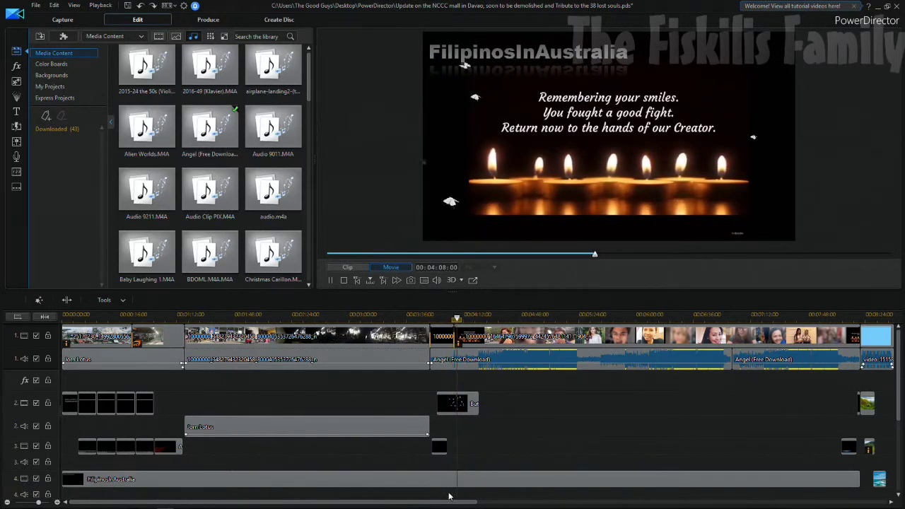
Enlarge the timeline area to show all tracks, and magnify the section around the end of the Butterfly particle
drag(460, 502, 555, 501)
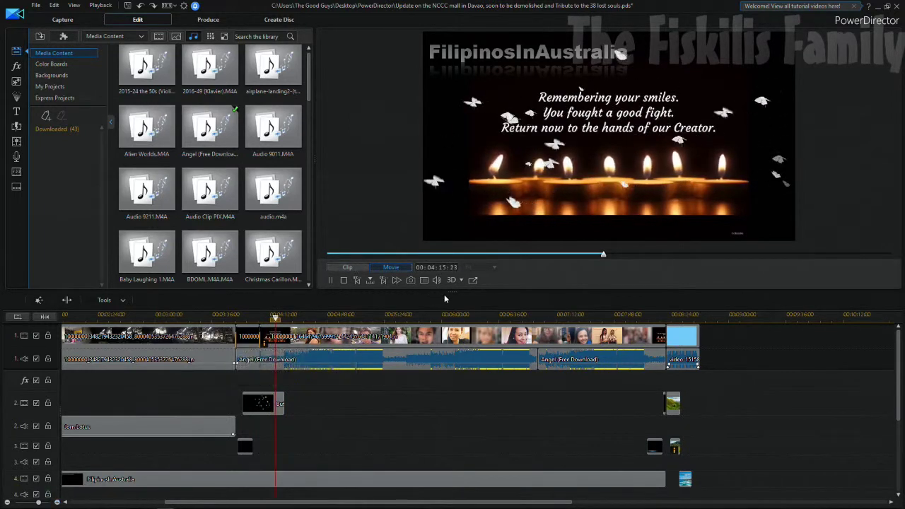
drag(443, 206, 440, 196)
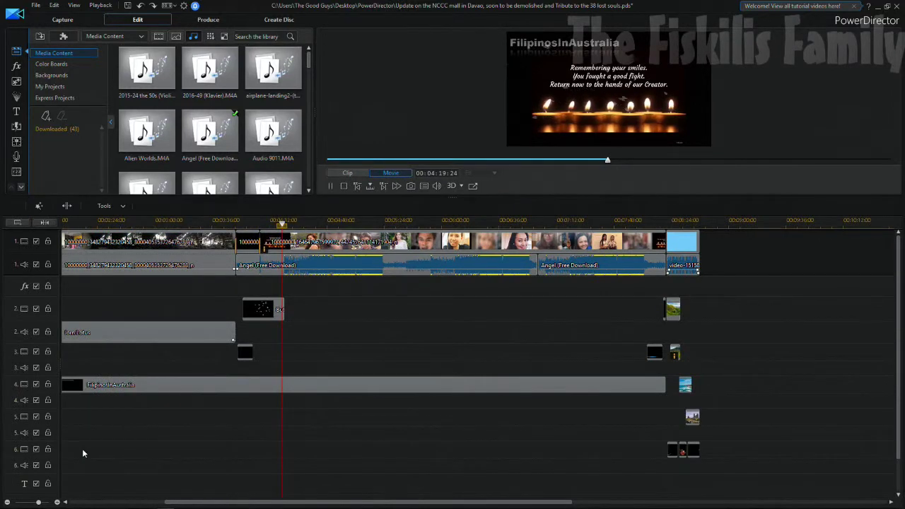
click(58, 503)
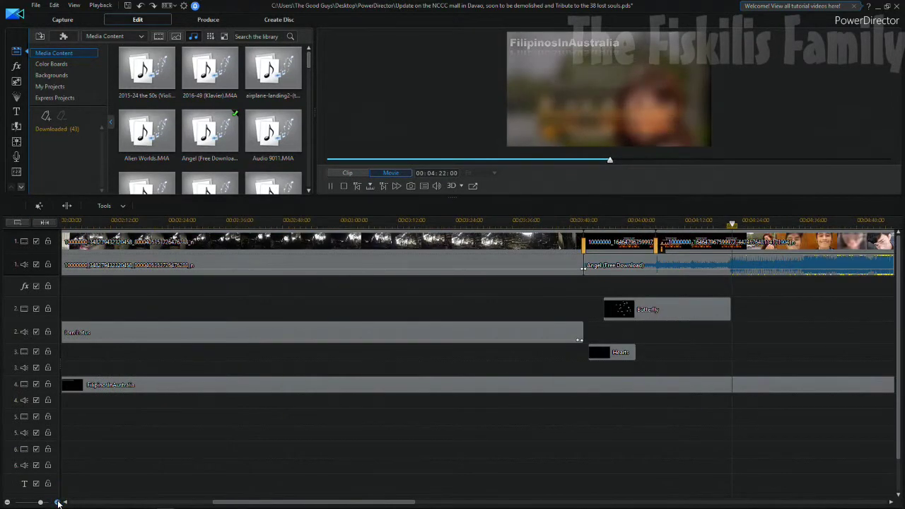
click(58, 502)
drag(404, 504, 424, 505)
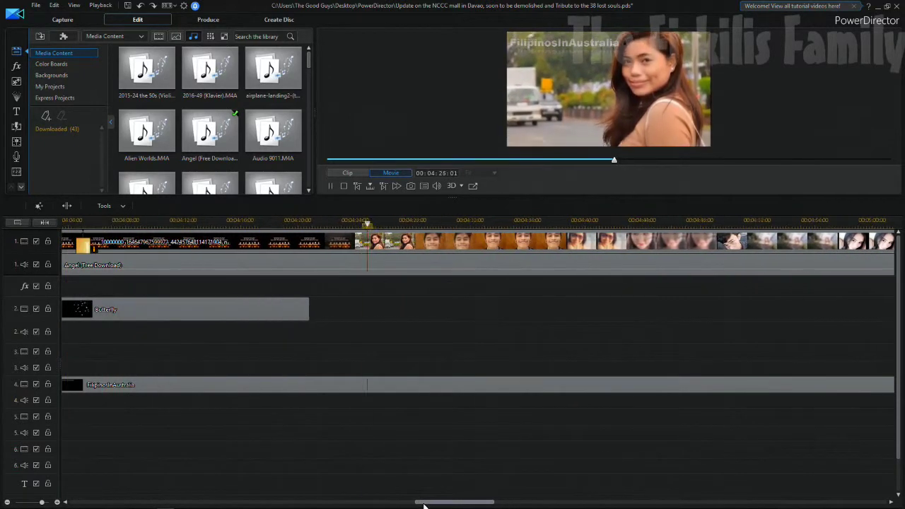
Stop the playback, fit the whole movie in the timeline, and shrink the timeline area to enlarge the preview
click(384, 268)
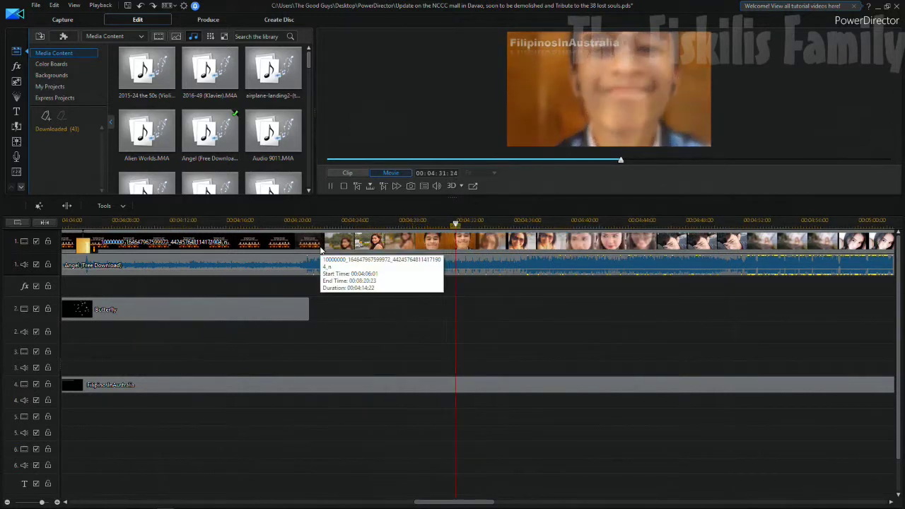
key(space)
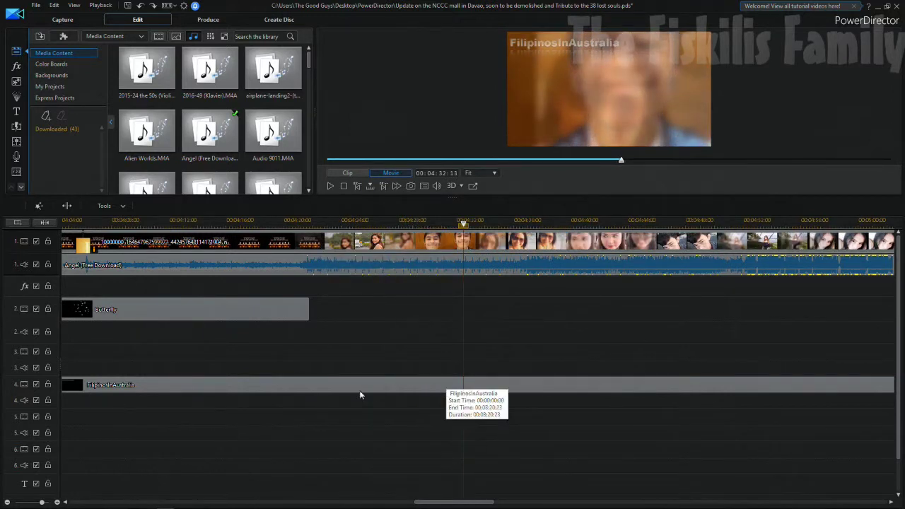
click(44, 223)
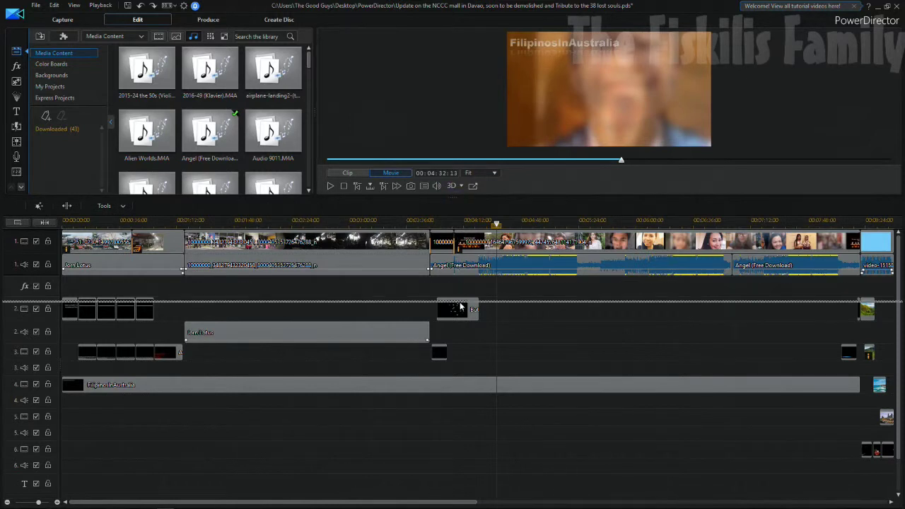
drag(460, 307, 460, 304)
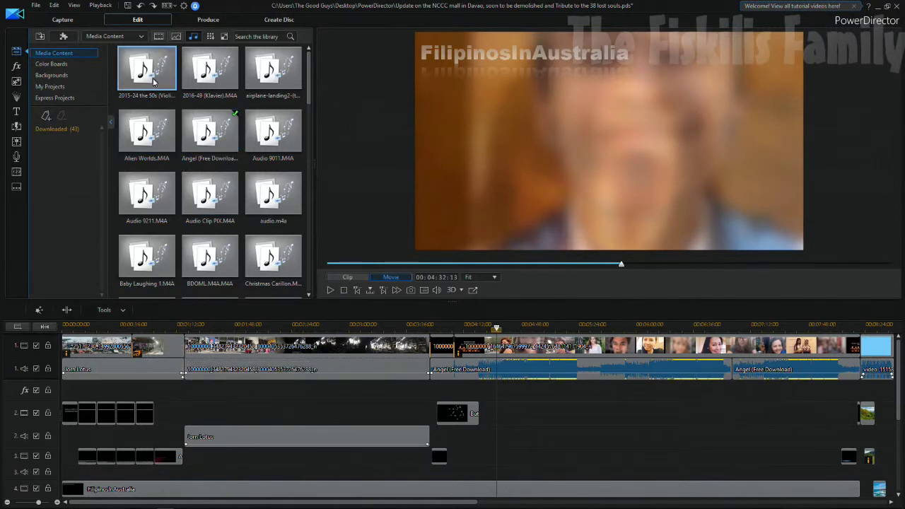
Start producing the movie as an H.264 AVC MP4 with the MPEG-4 1280 x 720/25p (16 Mbps) profile
click(208, 22)
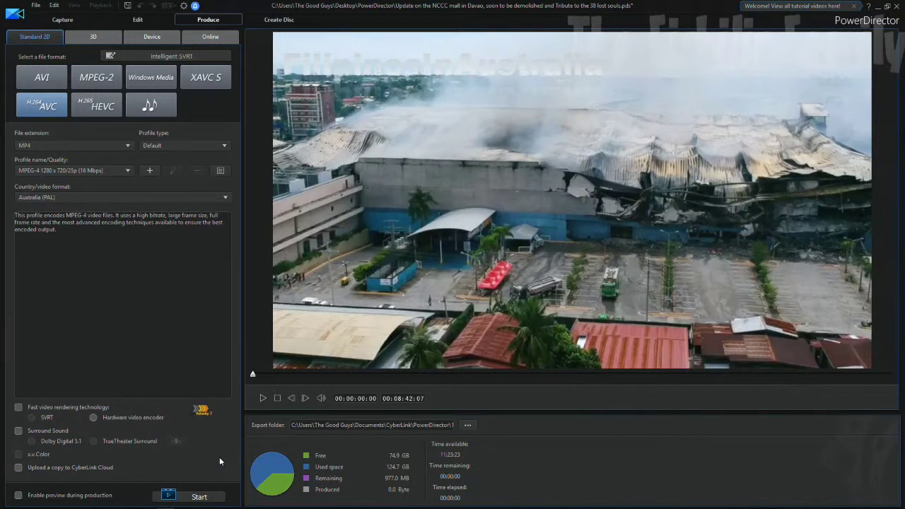
click(199, 495)
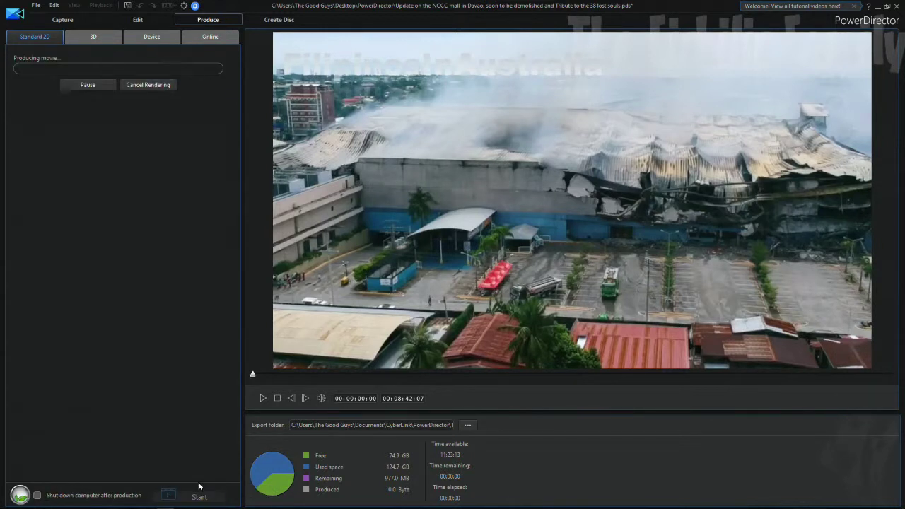
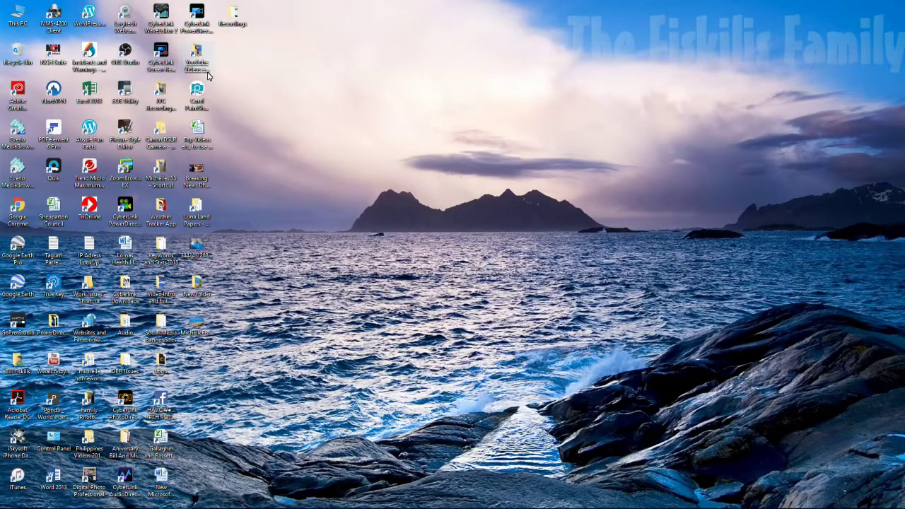
Open CyberLink WaveEditor from the desktop, minimize PowerDirector to view its empty editing window, and close WaveEditor
click(160, 46)
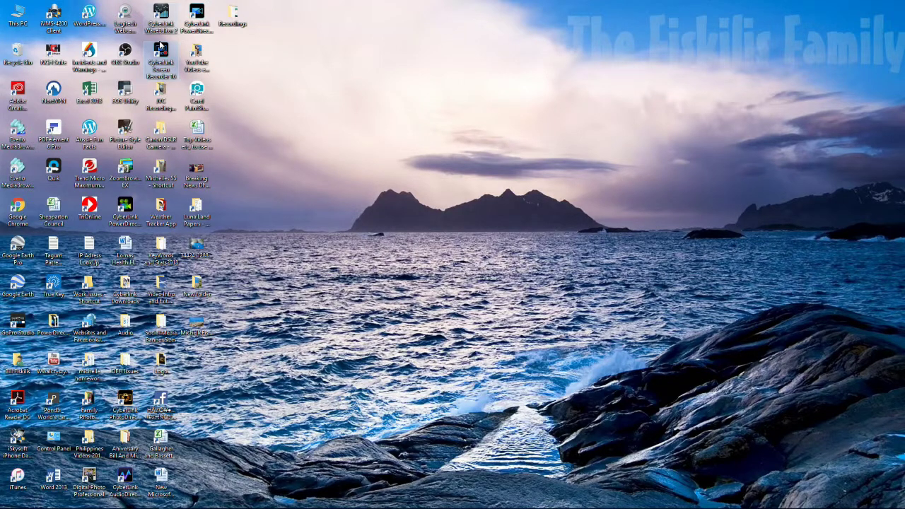
mouse_move(165, 505)
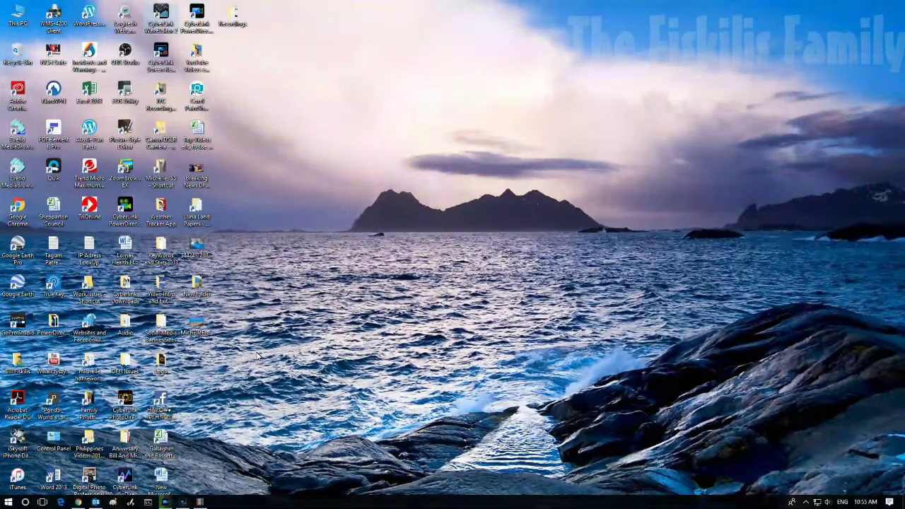
click(163, 503)
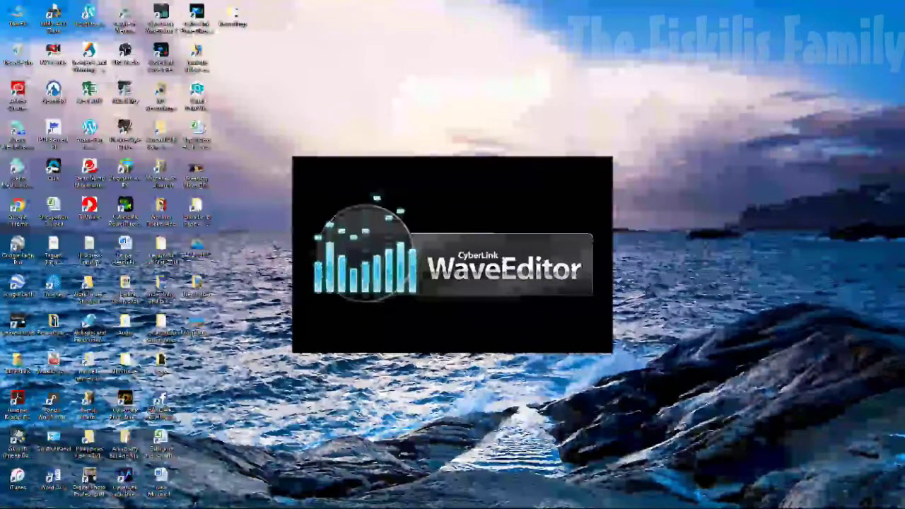
mouse_move(130, 503)
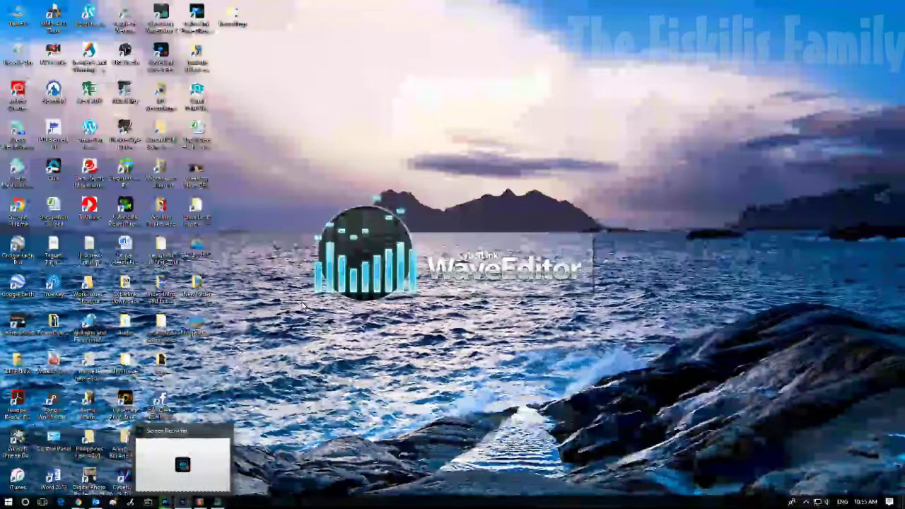
mouse_move(163, 502)
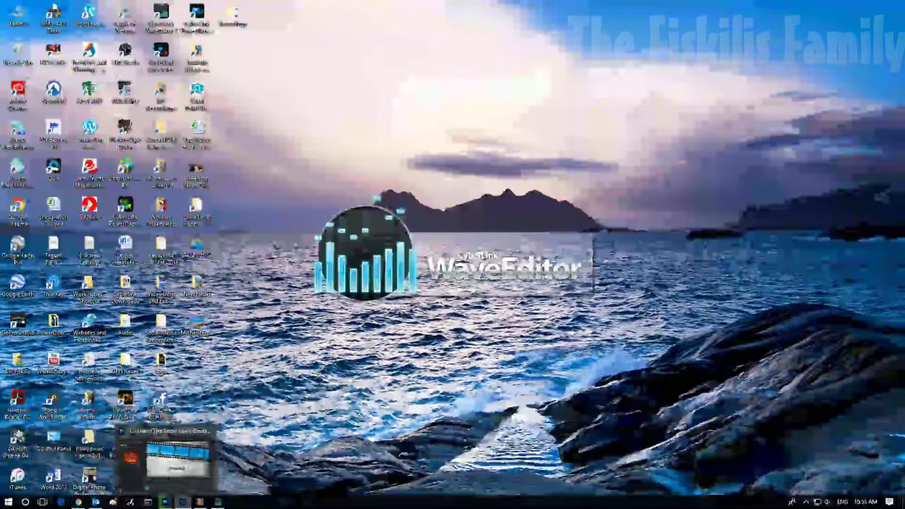
click(163, 502)
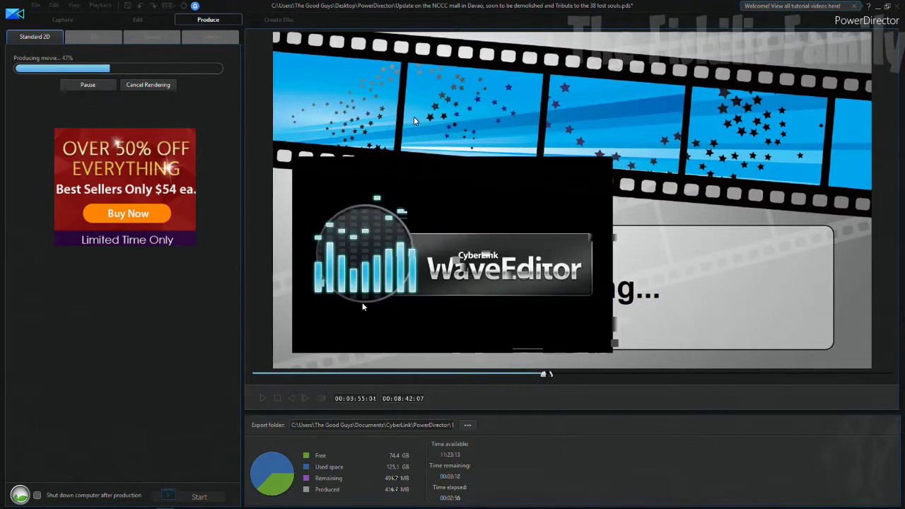
click(877, 6)
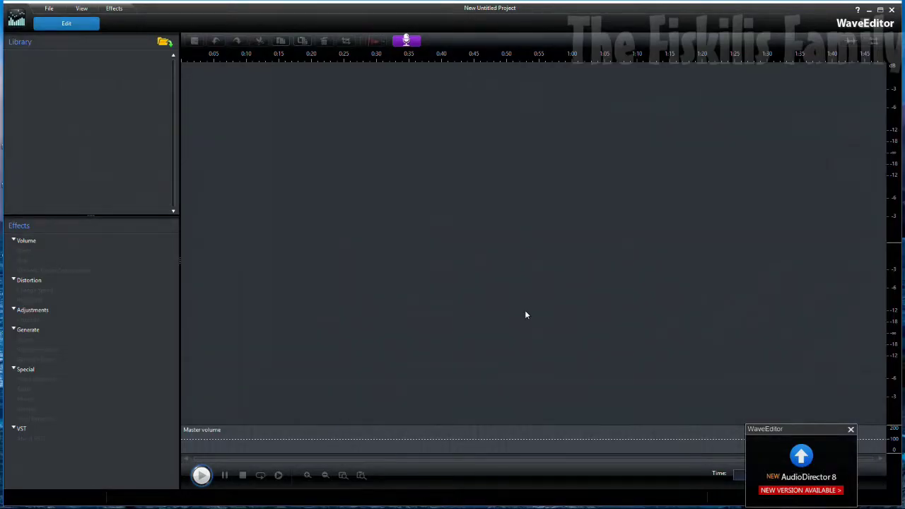
click(892, 10)
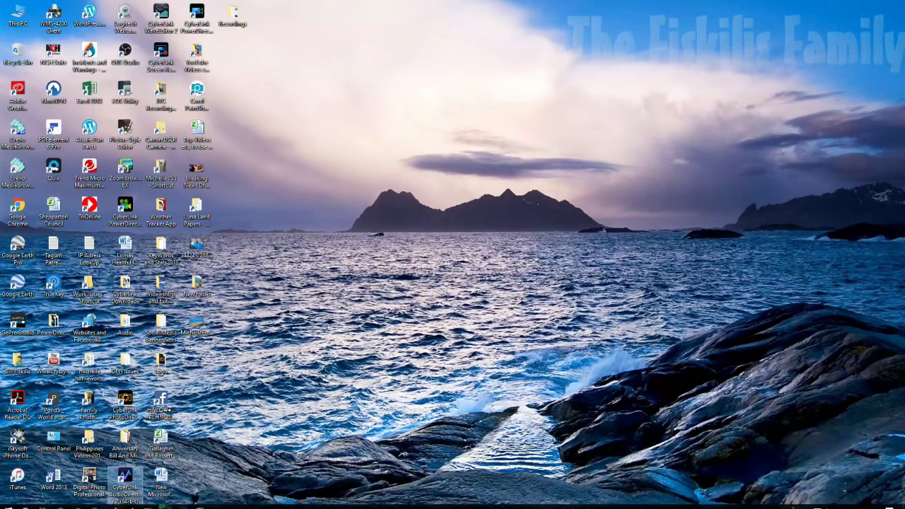
Open AudioDirector 7, minimize PowerDirector in front of it, and dismiss the About AudioDirector window
mouse_move(181, 503)
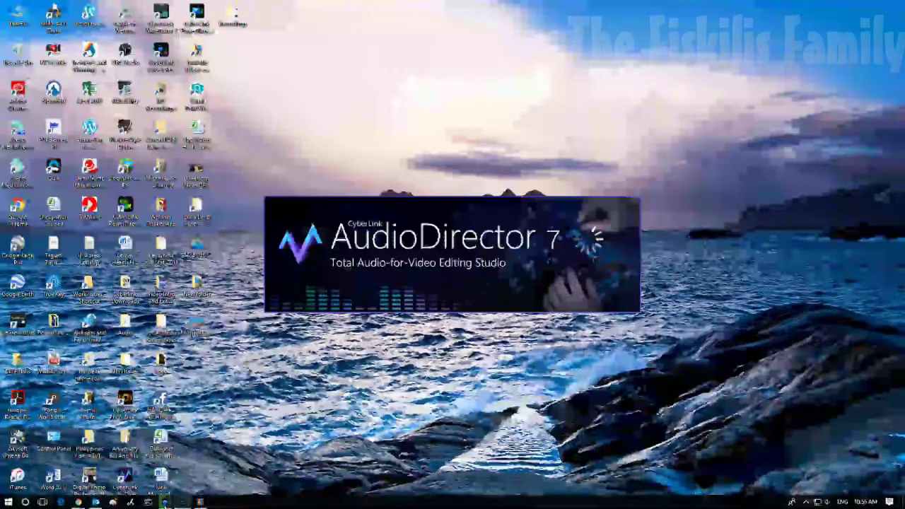
click(164, 503)
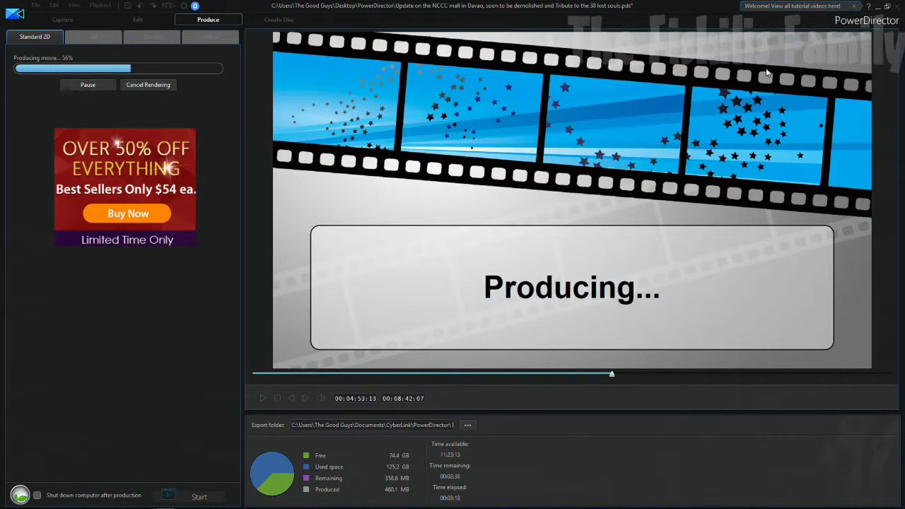
click(879, 9)
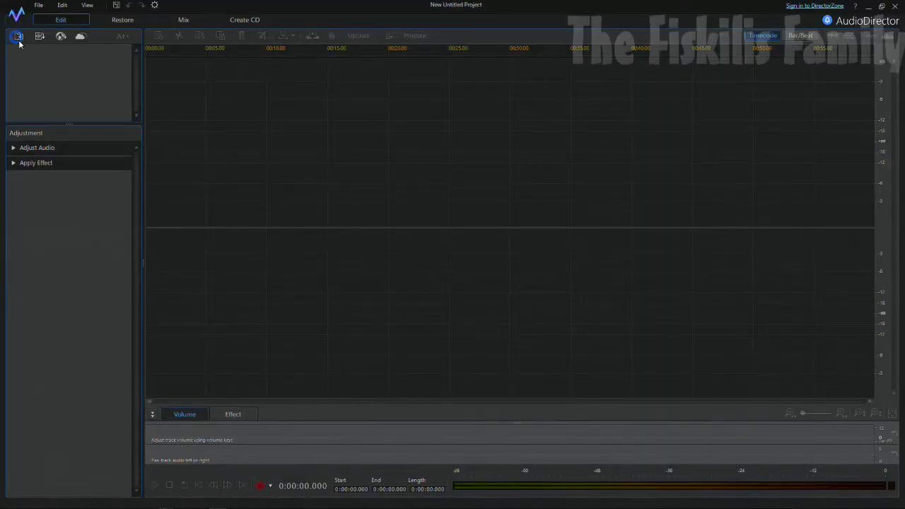
click(18, 38)
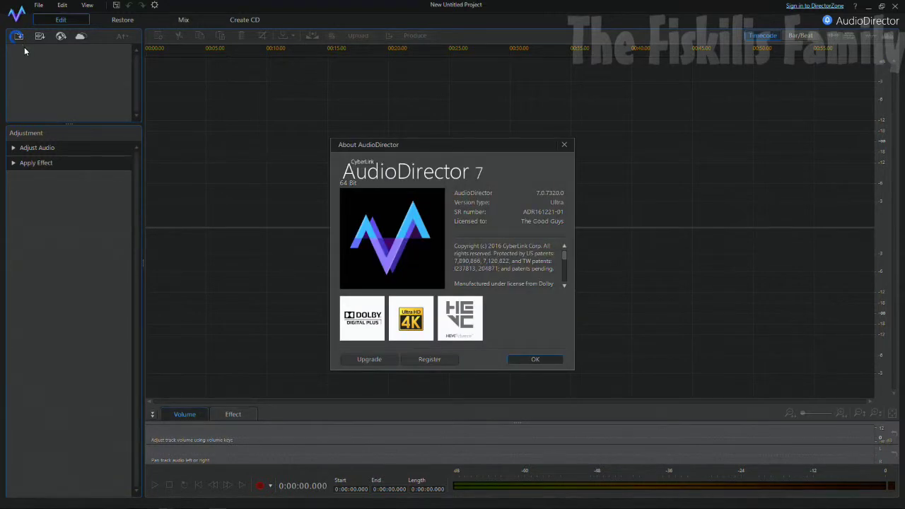
click(512, 361)
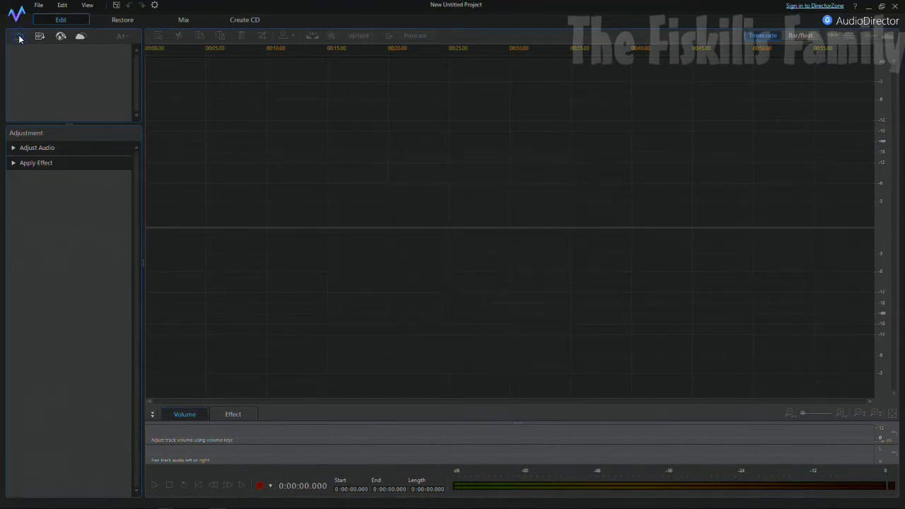
Import Paradise (Free Download).wav from the Ikson Paradise folder in YouTube Videos etc 2017 > Afree Vlog Music
click(19, 37)
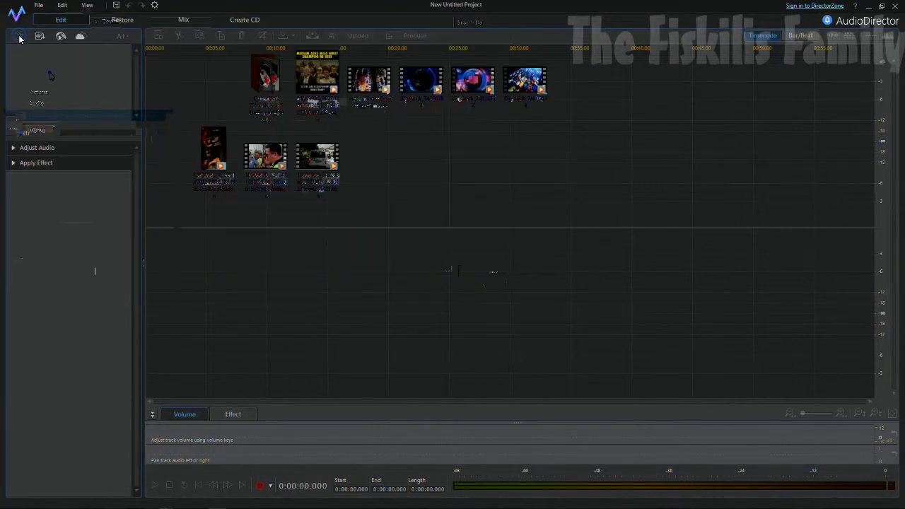
click(19, 38)
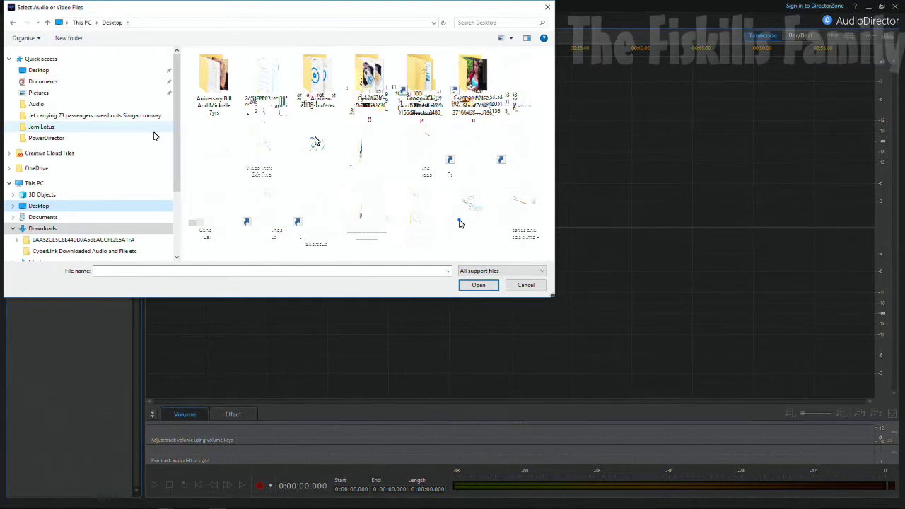
click(460, 224)
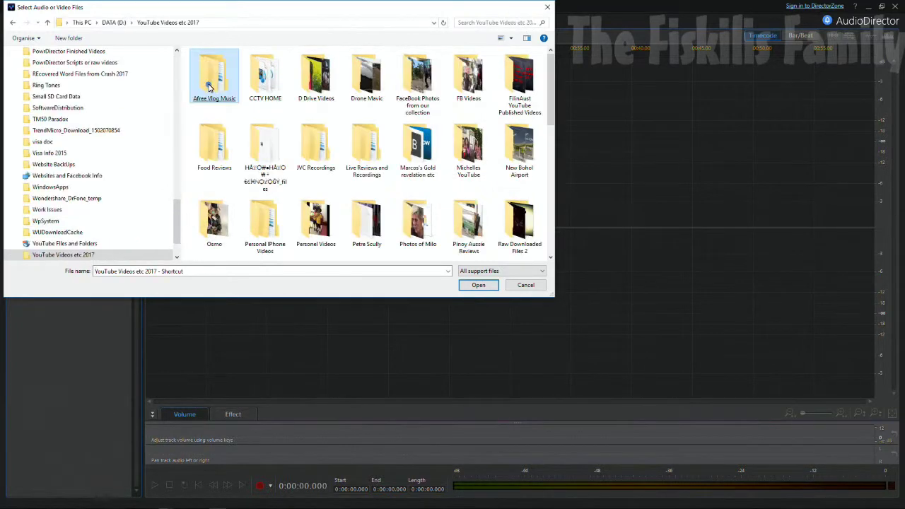
double_click(213, 84)
click(209, 85)
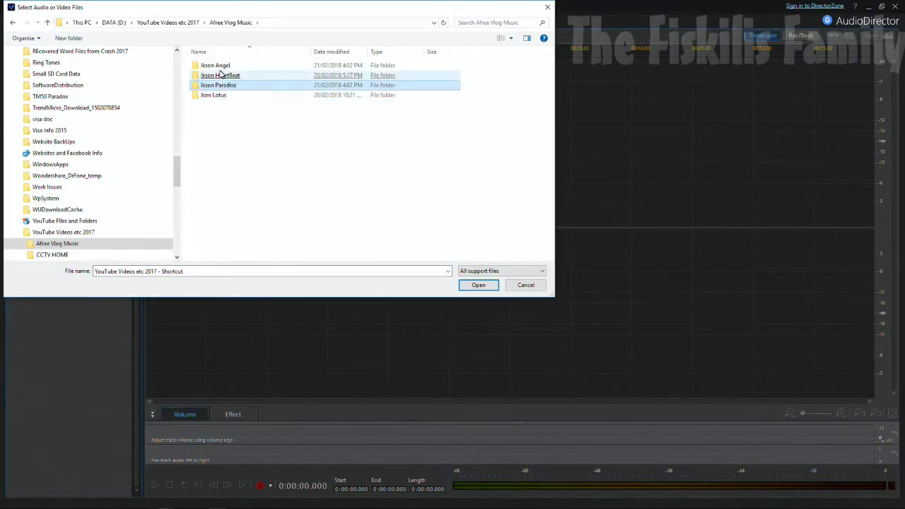
double_click(228, 86)
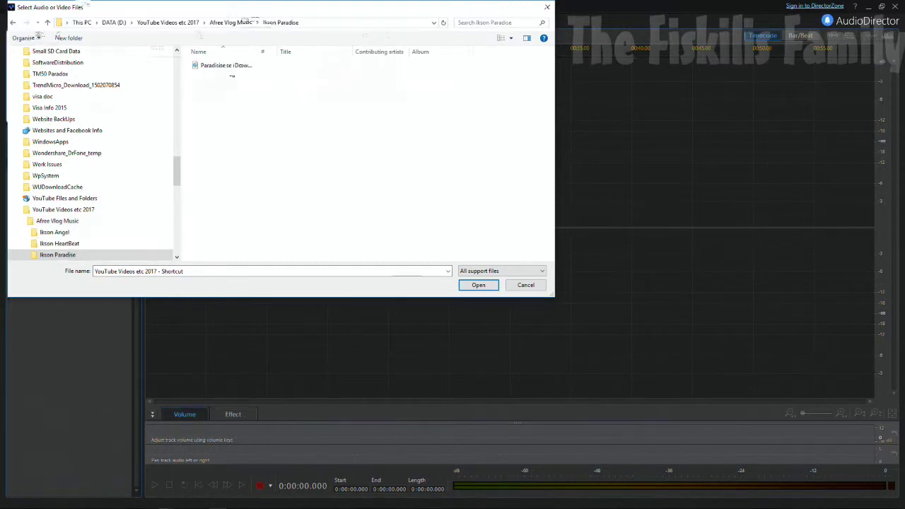
double_click(225, 65)
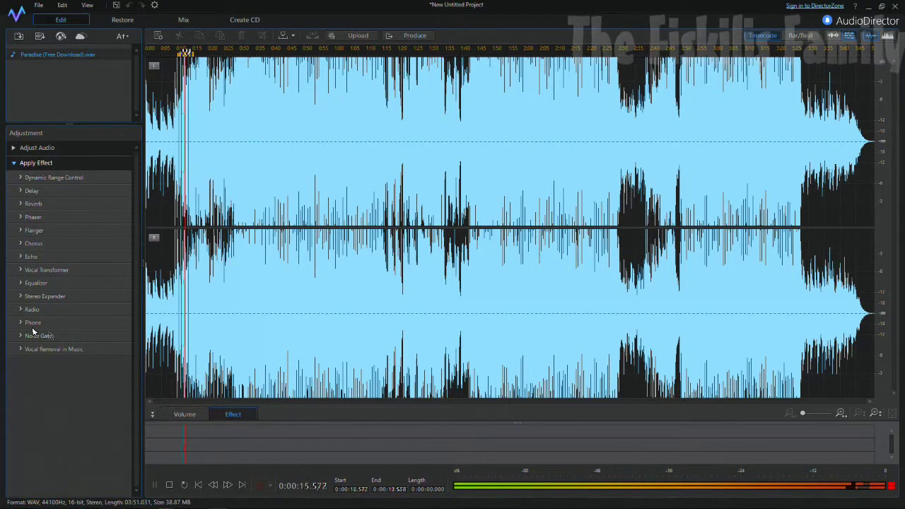
Stop the playback, and in the Mix workspace place Paradise (Free Download).wav at the start of Track 1 and play it
key(space)
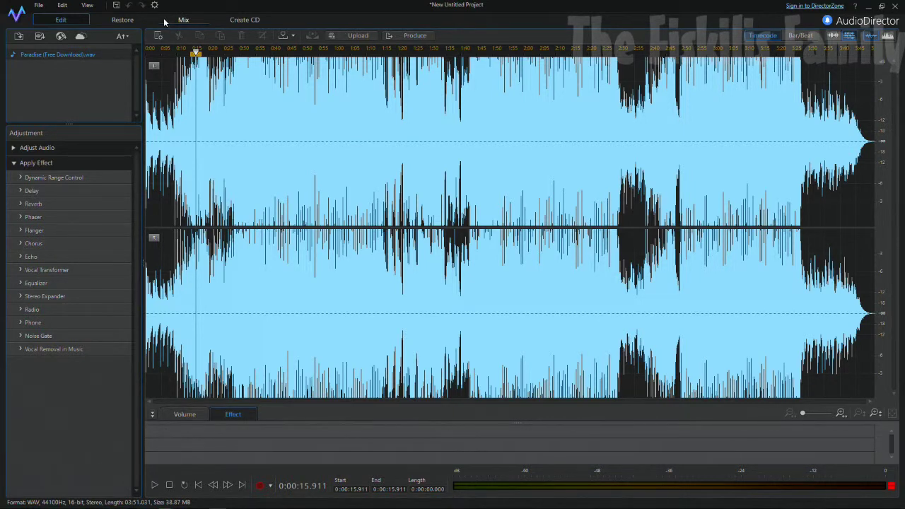
click(166, 21)
drag(79, 56, 247, 80)
key(space)
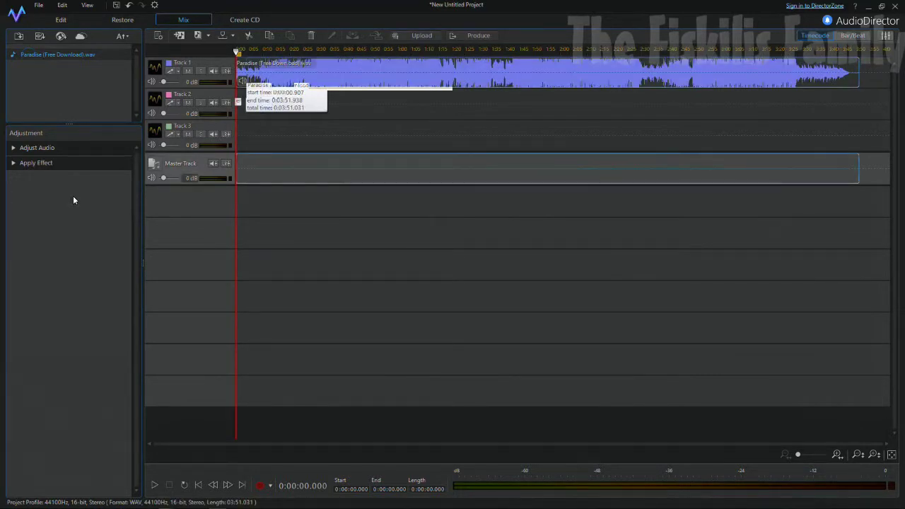
Import Ikson Heartbeat.m4a from the Ikson HeartBeat folder and place it at the start of Track 2
click(17, 39)
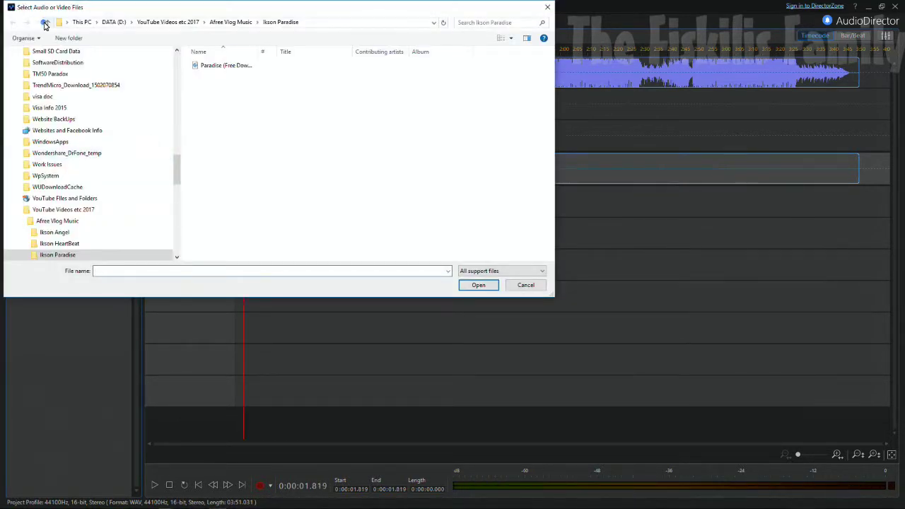
click(45, 24)
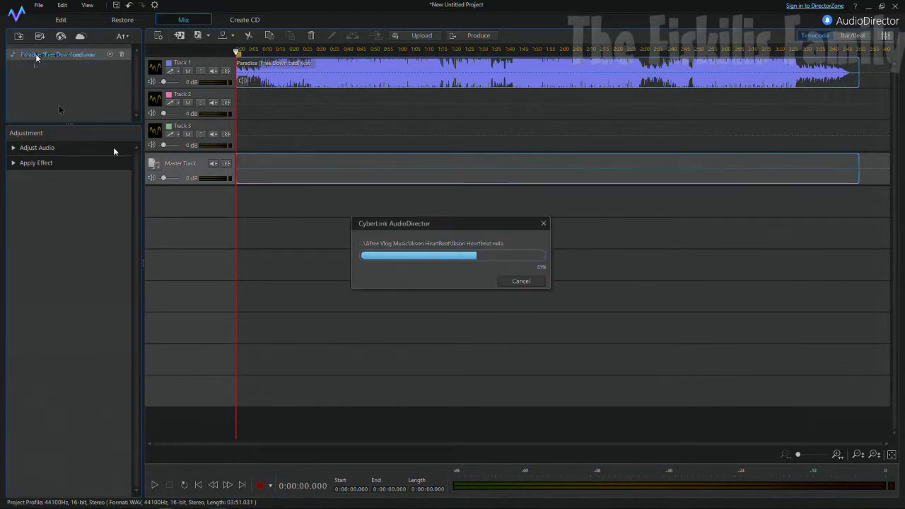
drag(35, 65, 251, 114)
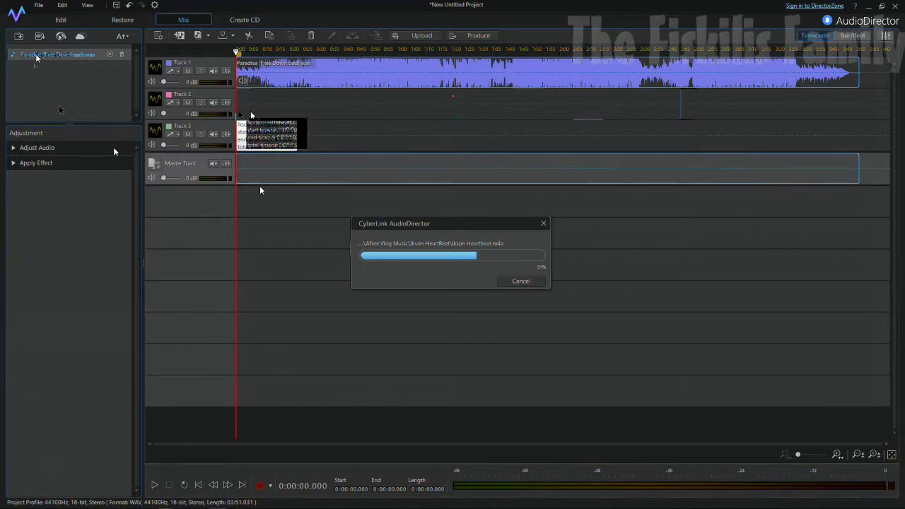
Play both tracks together with the mixer shown, and try lowering Track 1's volume to about -9 dB
key(space)
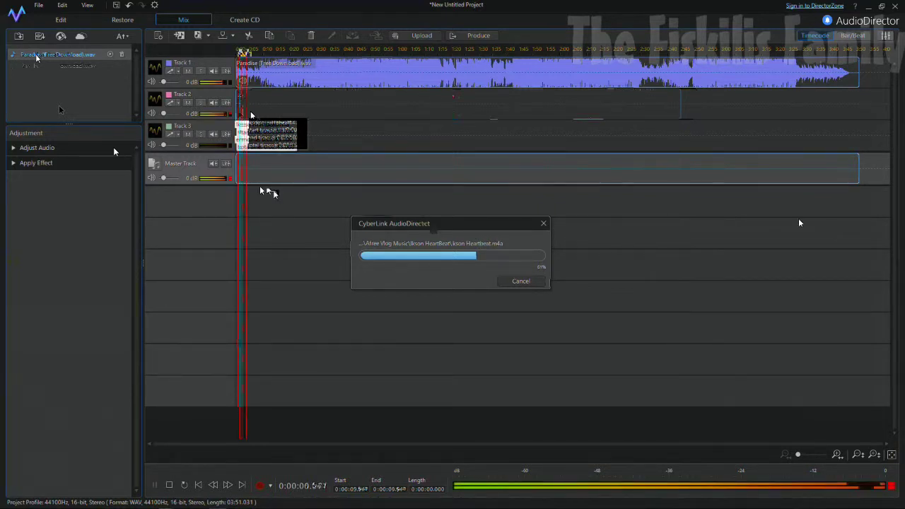
click(887, 39)
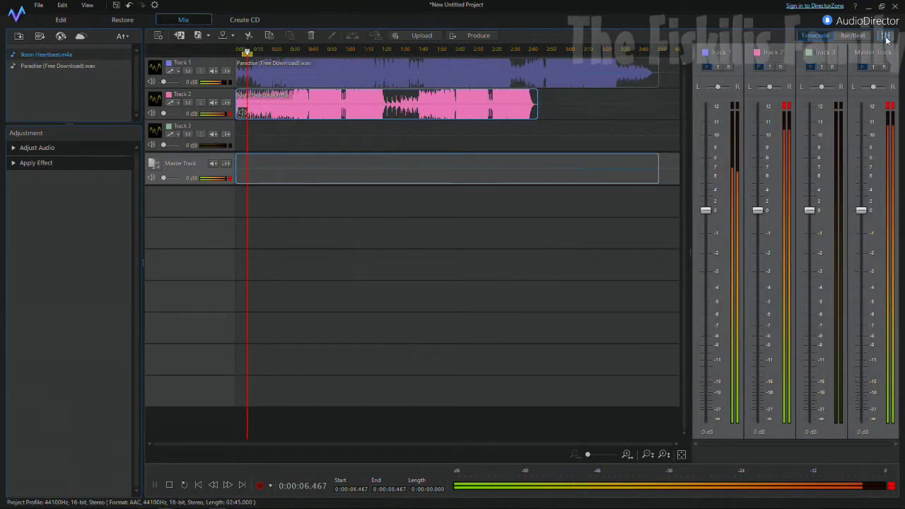
click(758, 211)
drag(707, 212, 711, 346)
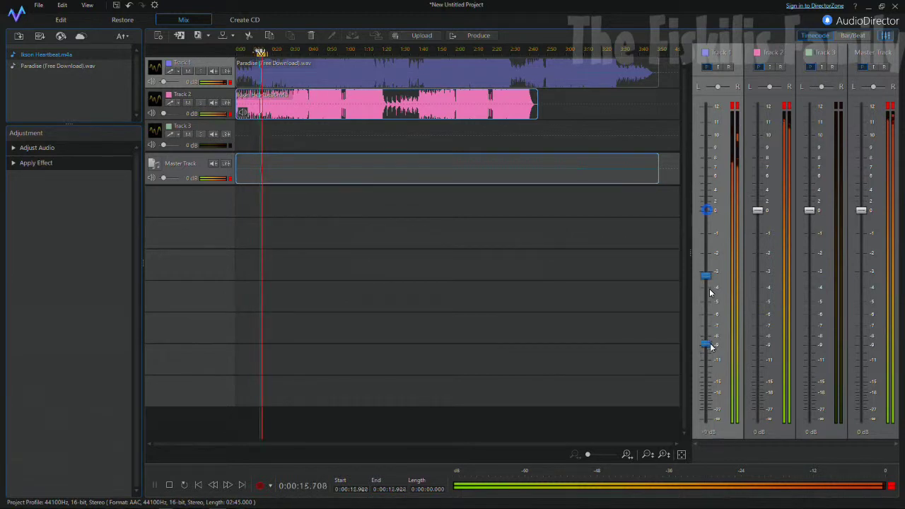
click(171, 130)
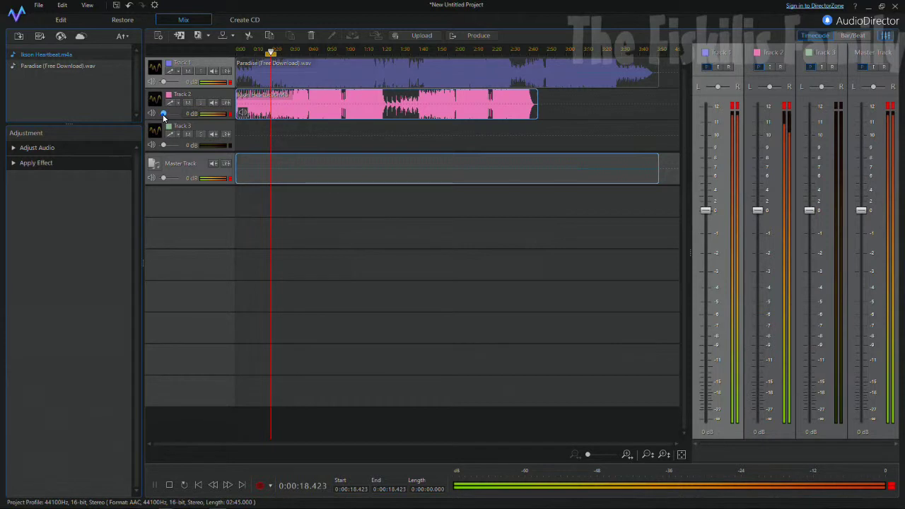
Lower Track 2's volume to -11 dB while both tracks play, and stop the playback
drag(163, 115, 160, 115)
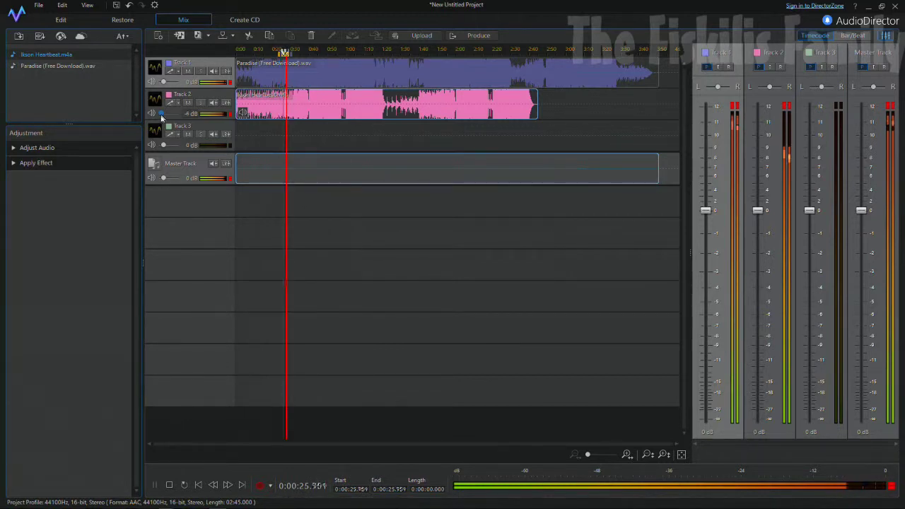
key(space)
key(space)
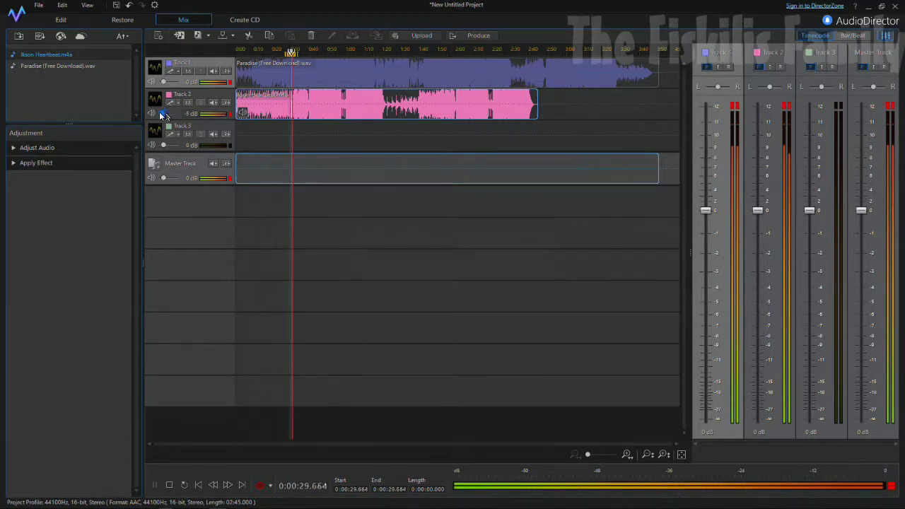
drag(163, 114, 160, 114)
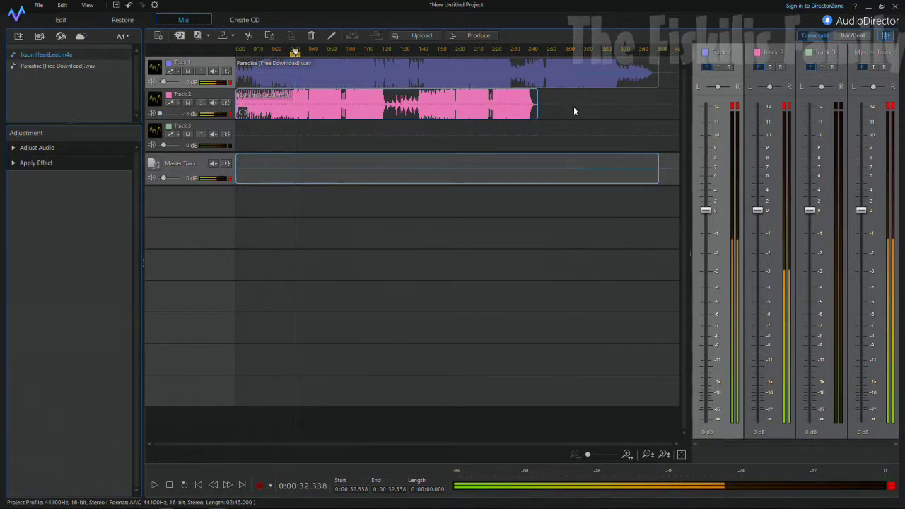
key(space)
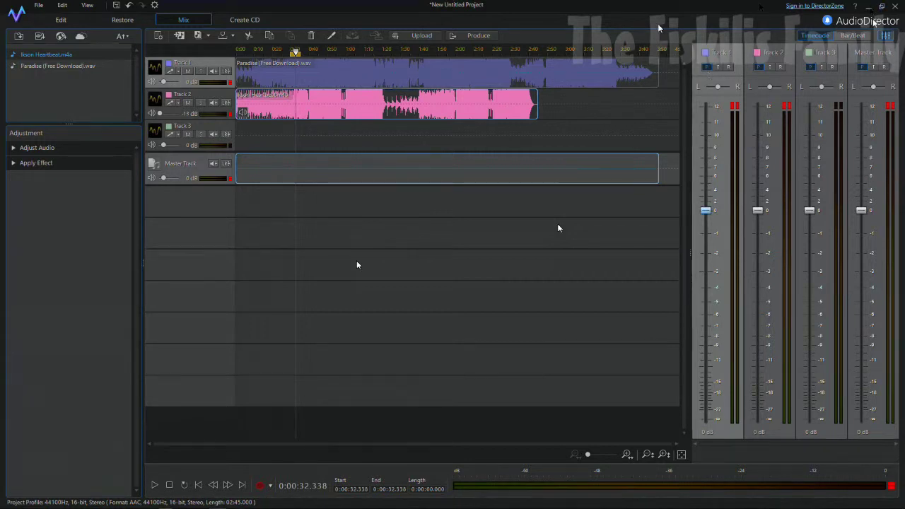
Expand the list of audio effects, and switch to PowerDirector to return from the finished export to the editing page
click(14, 163)
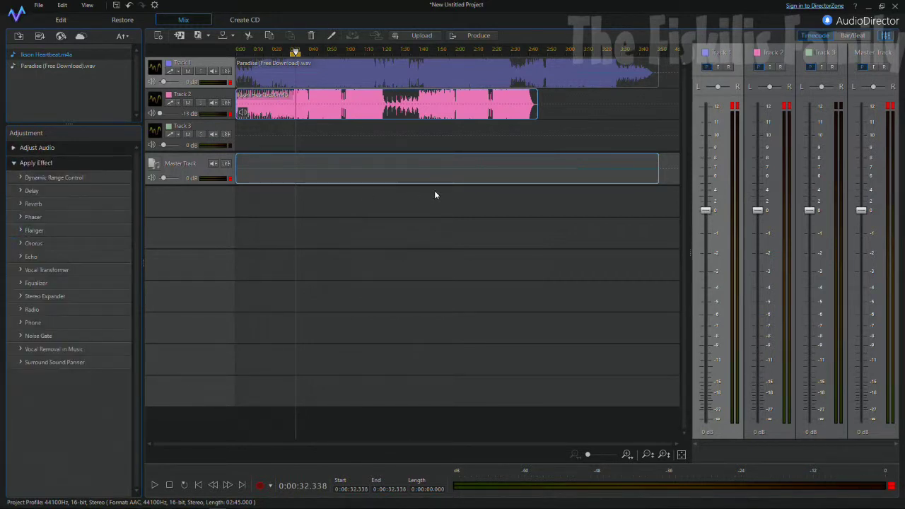
click(869, 7)
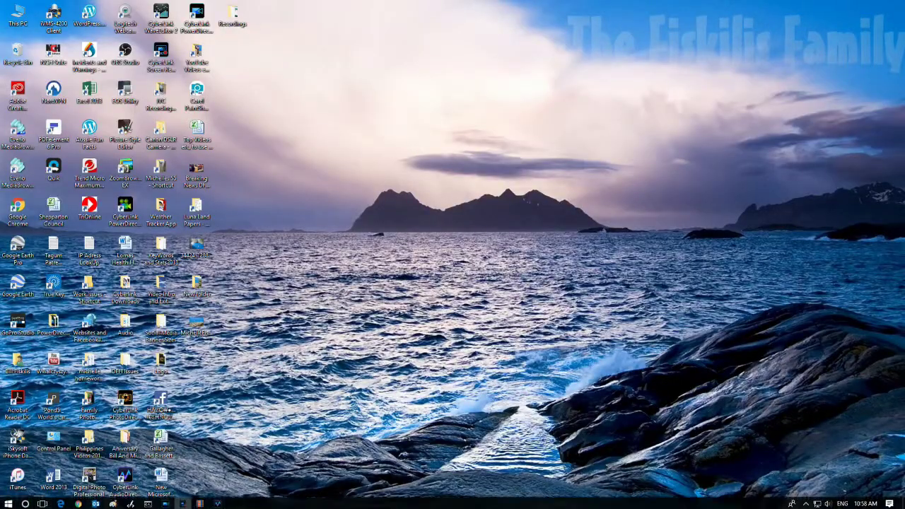
click(165, 502)
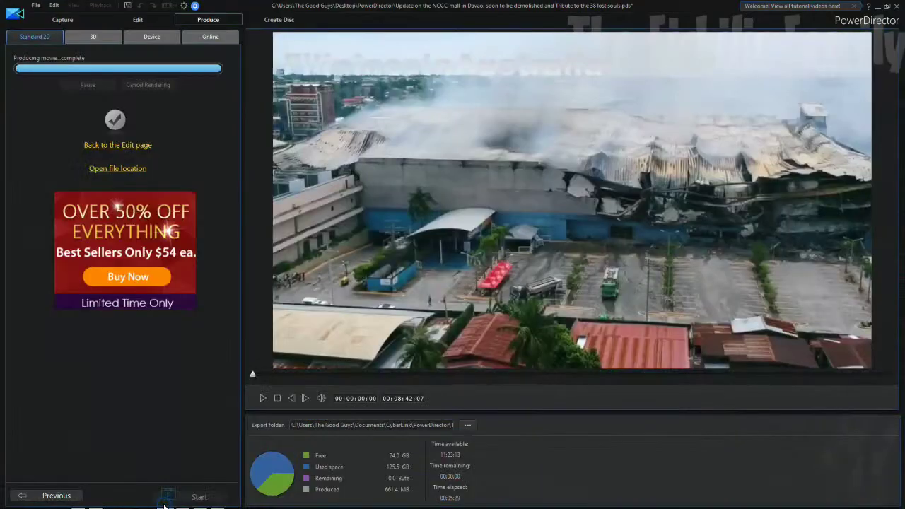
click(103, 147)
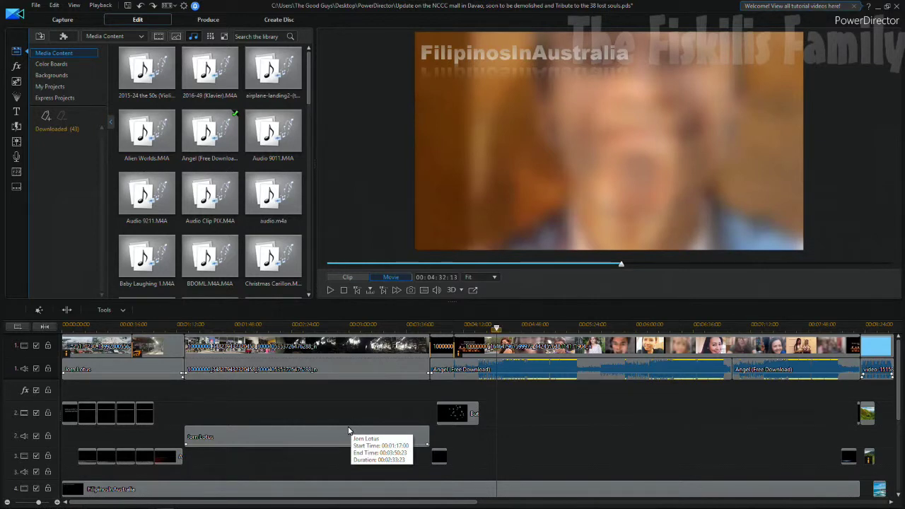
click(878, 7)
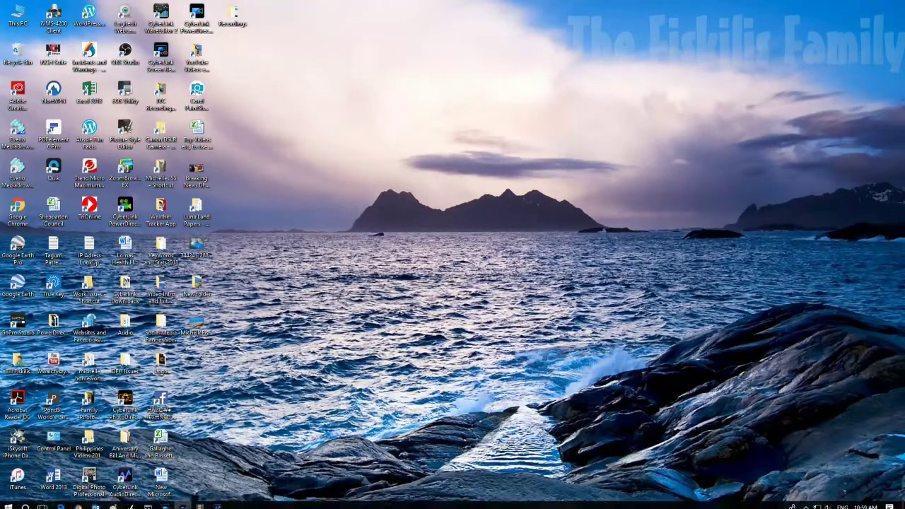
Switch to YouTube in Chrome, open the video upload page and start choosing a file to upload
click(81, 502)
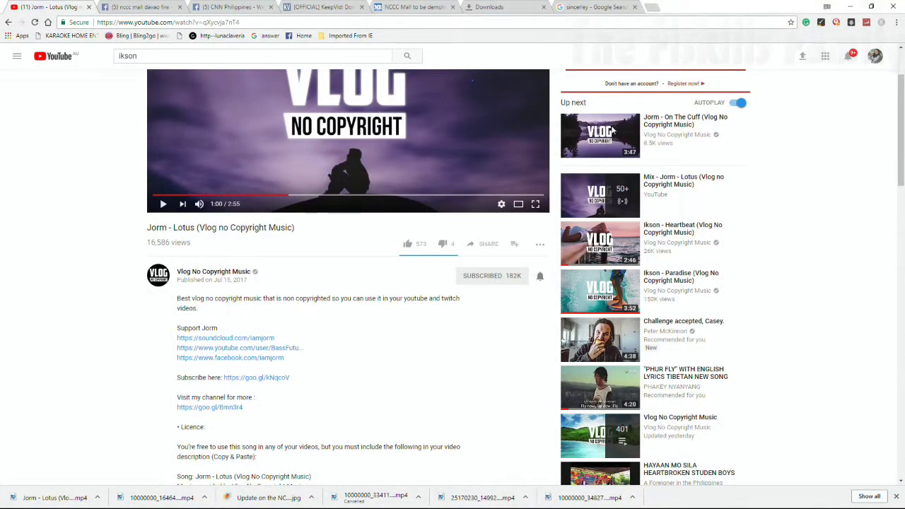
scroll(770, 74, up, 2)
click(803, 58)
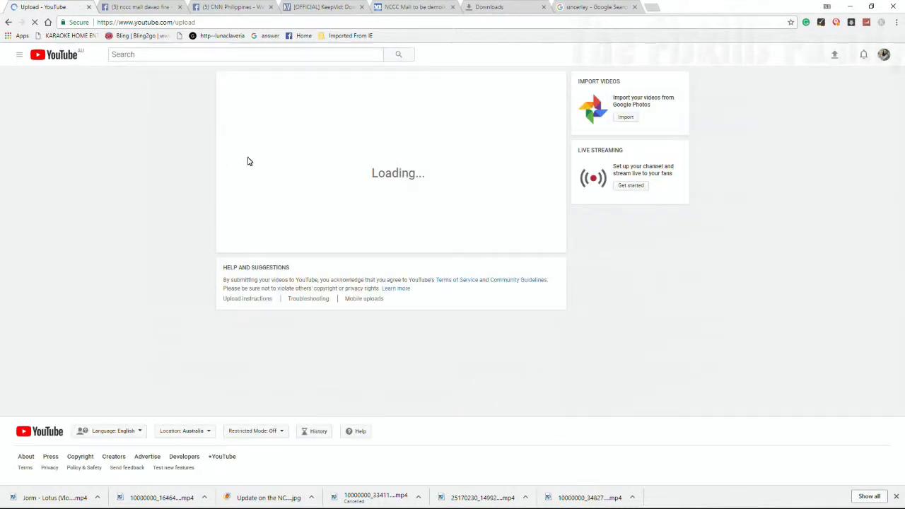
click(376, 145)
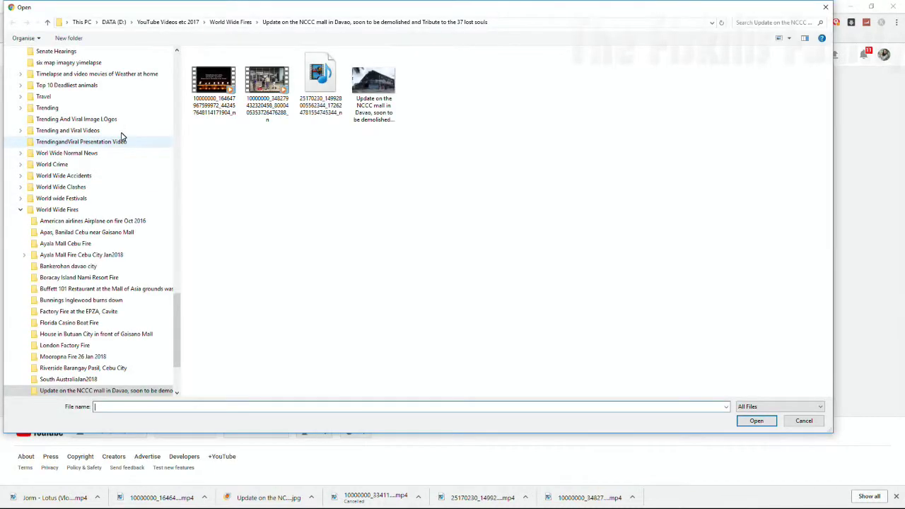
Browse to Documents > CyberLink > PowerDirector > 16.0 and pick the "Update on the NCCC mall in Davao" video for the upload
scroll(170, 208, up, 10)
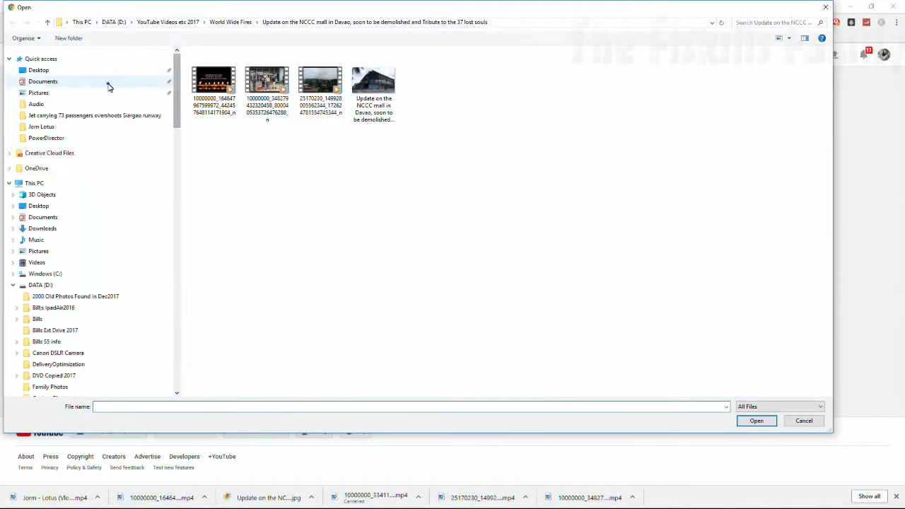
click(108, 83)
double_click(374, 79)
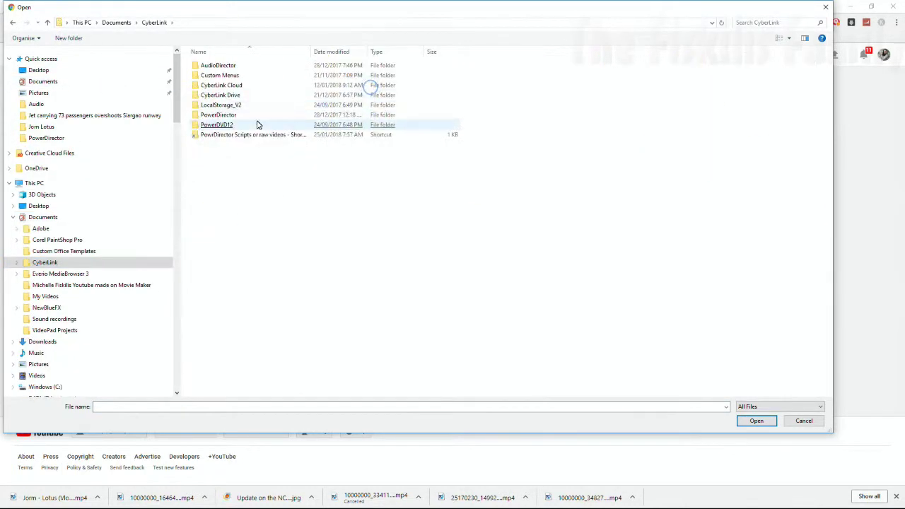
double_click(218, 115)
click(210, 76)
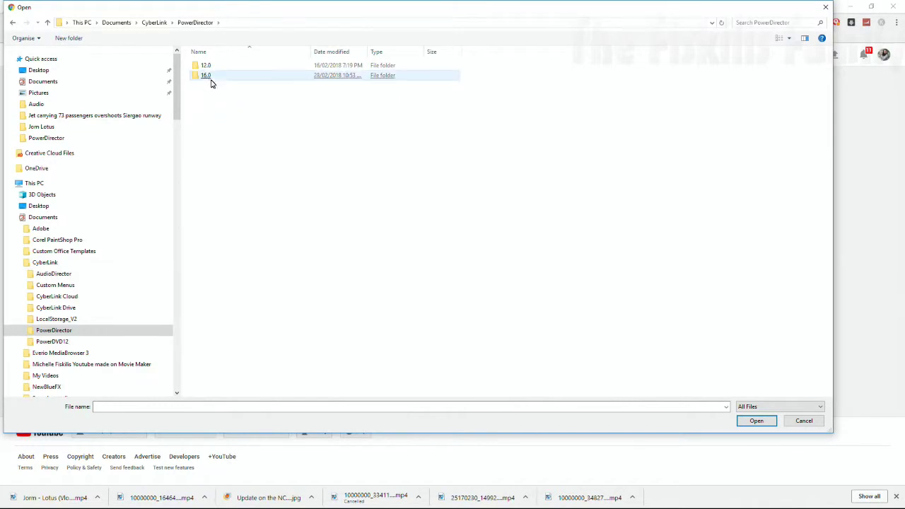
double_click(210, 78)
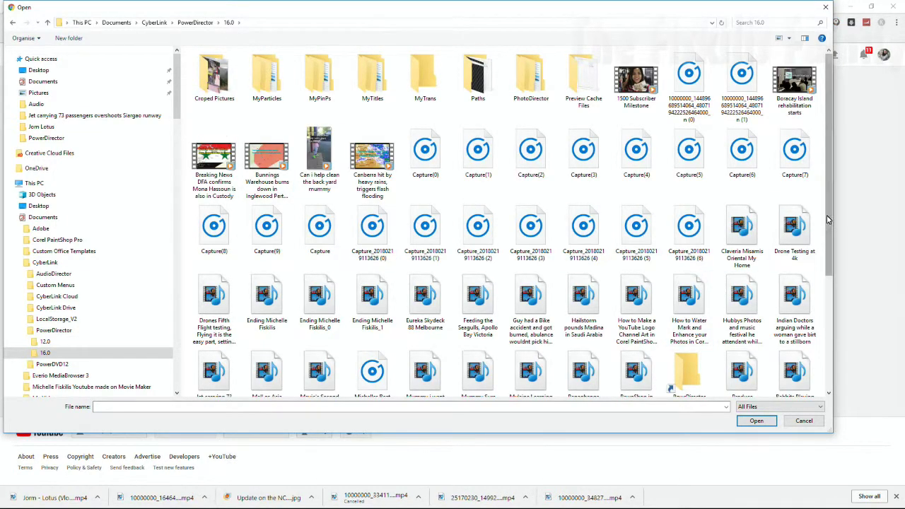
drag(830, 218, 835, 324)
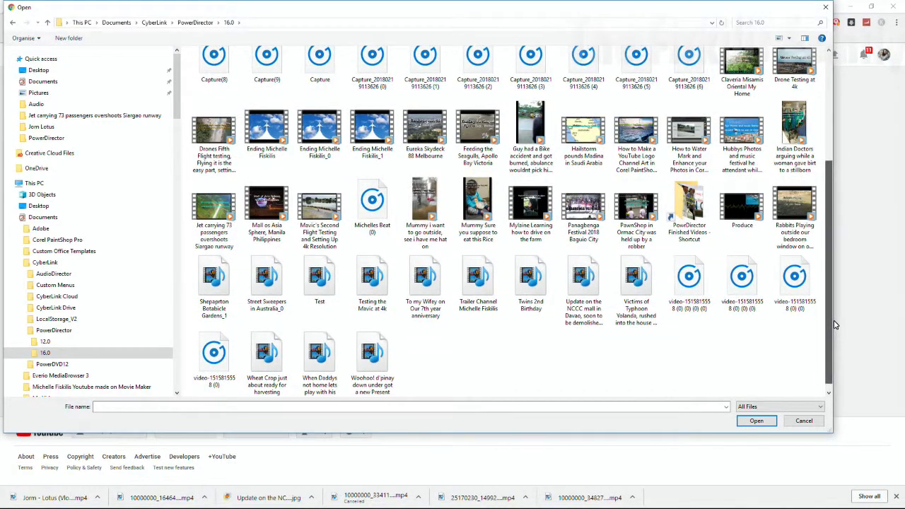
click(583, 290)
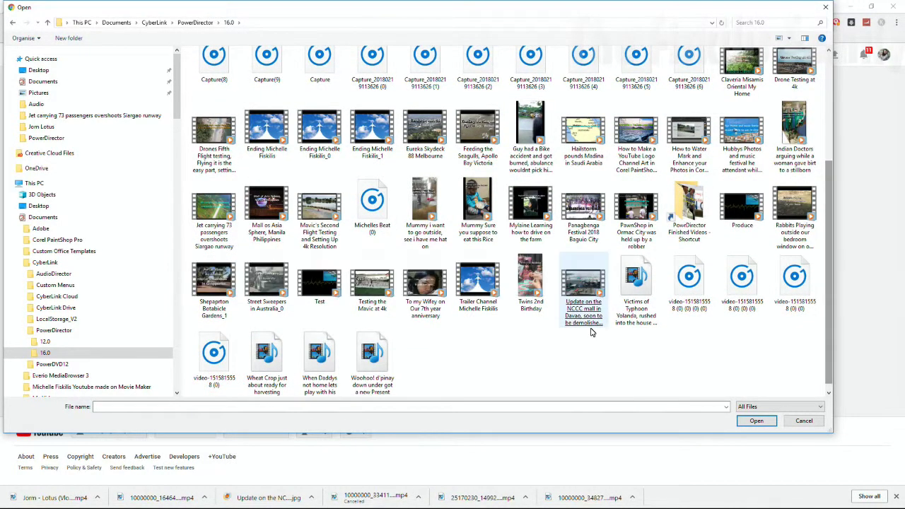